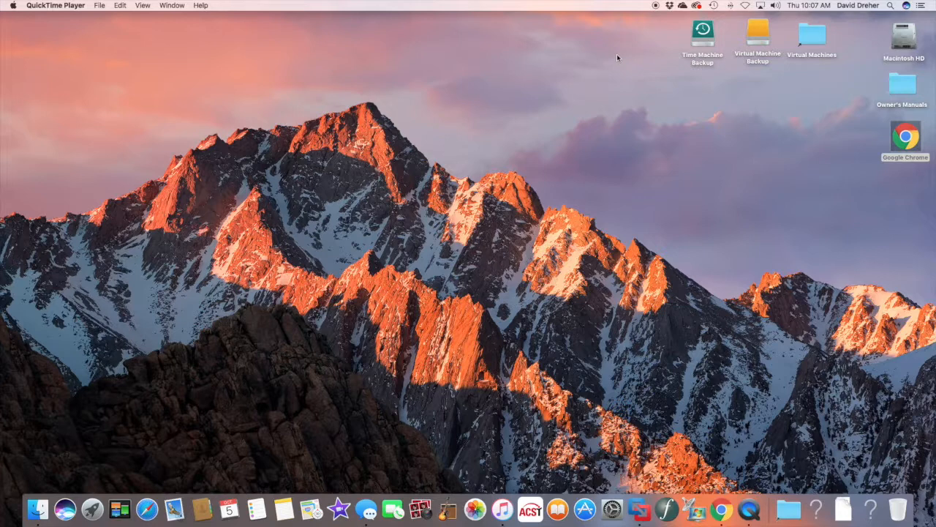
Switch to the Windows virtual machine, bring up the prayer booklet in Publisher, and leave its print view
{"action": "key", "text": "ctrl+Up"}
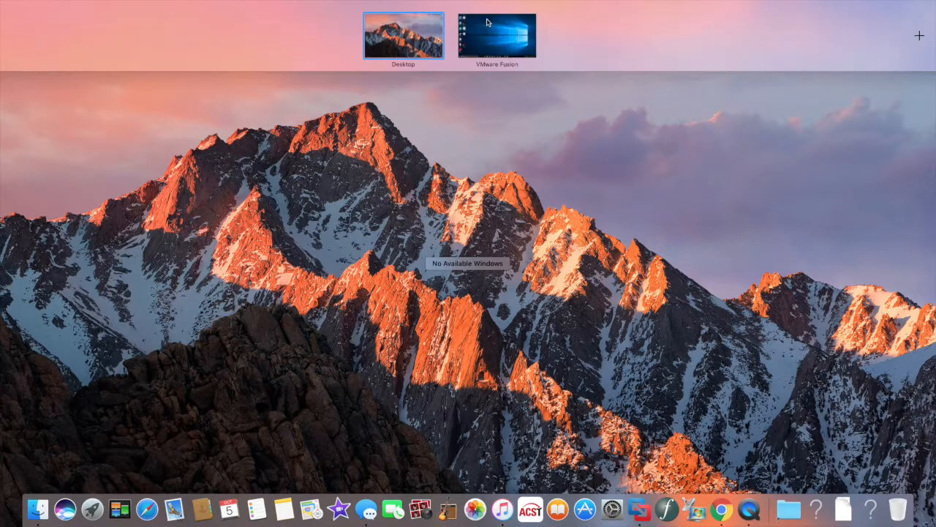
{"action": "left_click", "coordinate": [492, 29]}
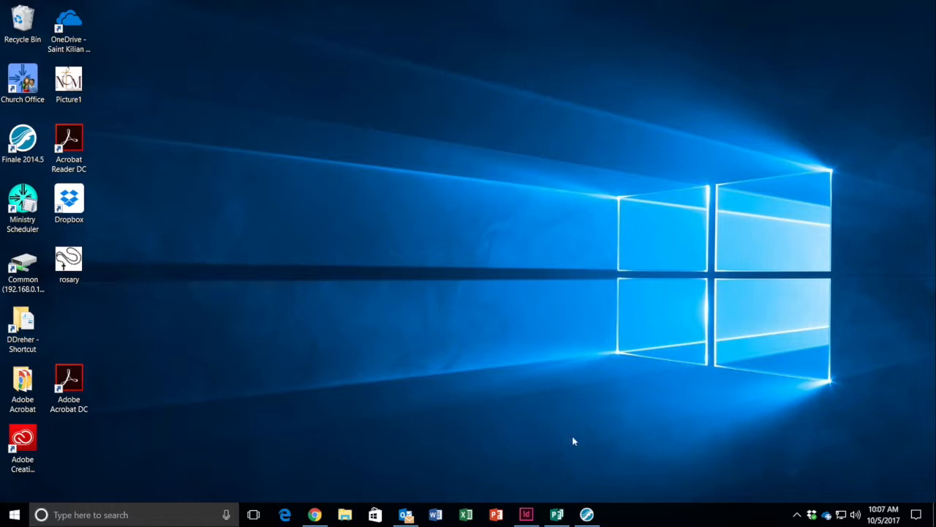
{"action": "left_click", "coordinate": [557, 514]}
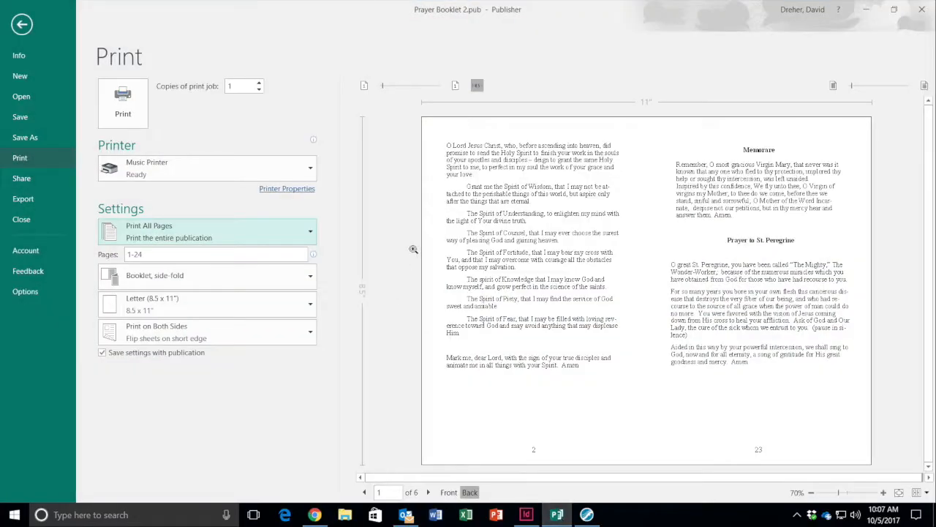
{"action": "left_click", "coordinate": [22, 25]}
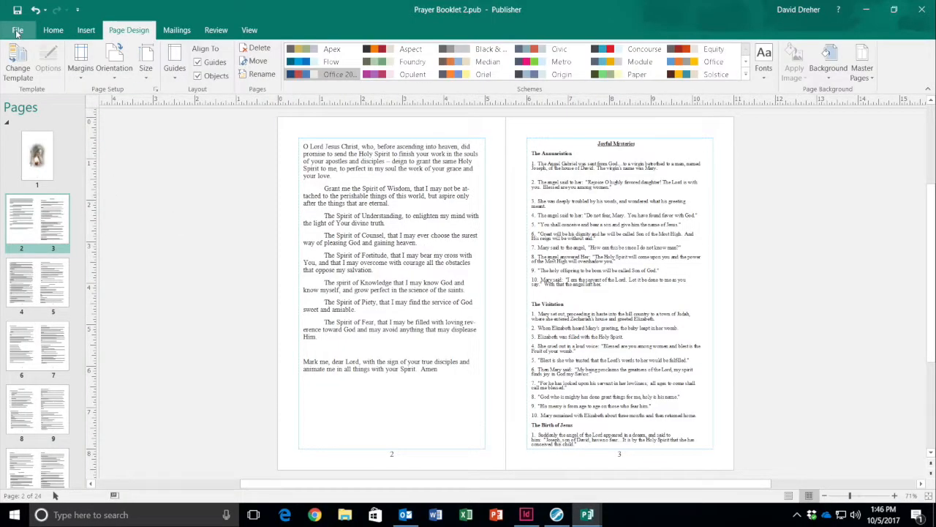
Create a new blank 8.5 x 11" publication
{"action": "left_click", "coordinate": [18, 30]}
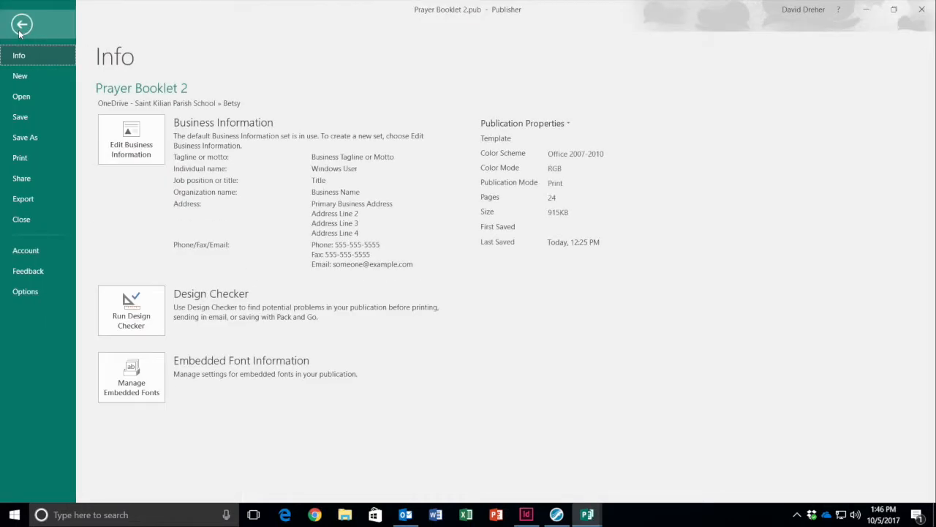
{"action": "left_click", "coordinate": [20, 76]}
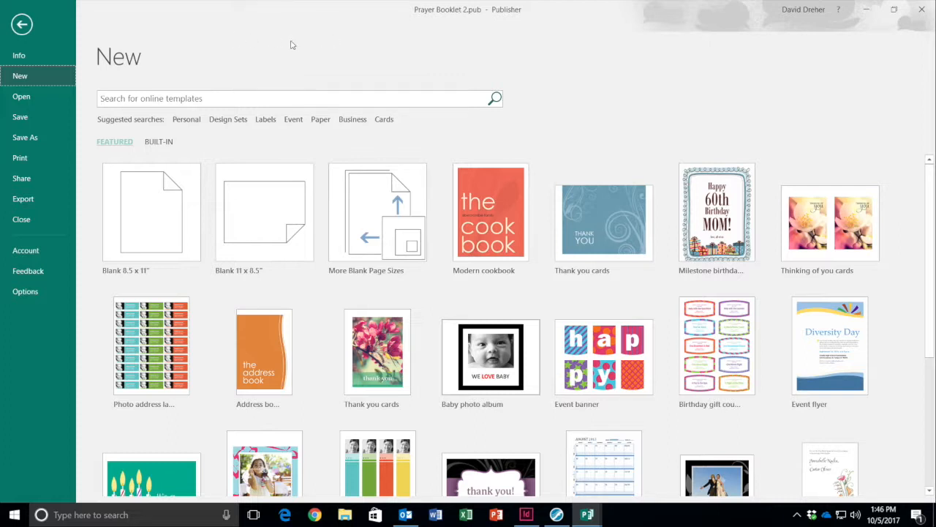
{"action": "left_click", "coordinate": [149, 206]}
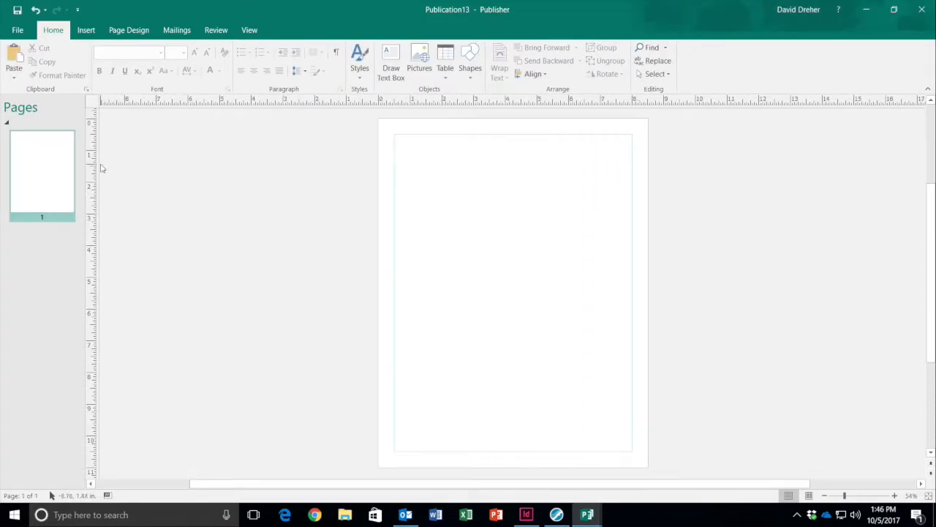
Set the new publication's page orientation to Portrait
{"action": "left_click", "coordinate": [134, 32]}
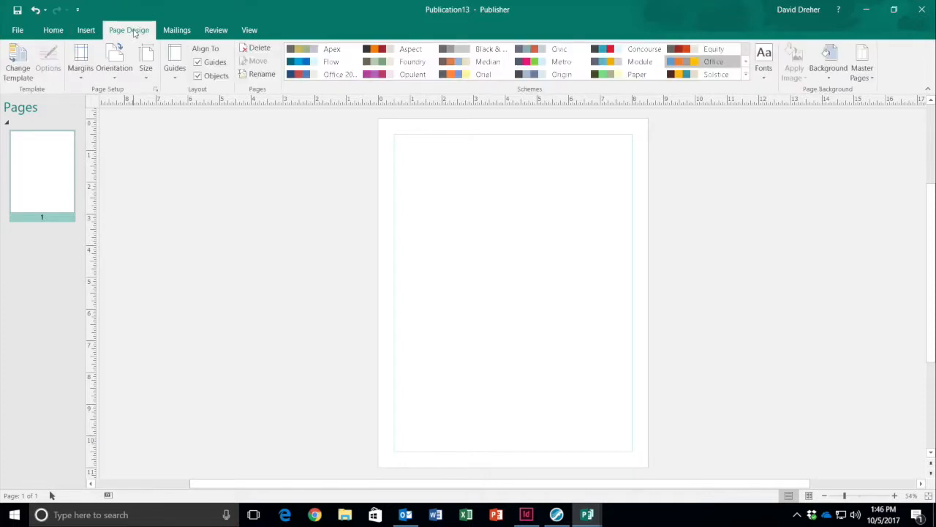
{"action": "left_click", "coordinate": [123, 73]}
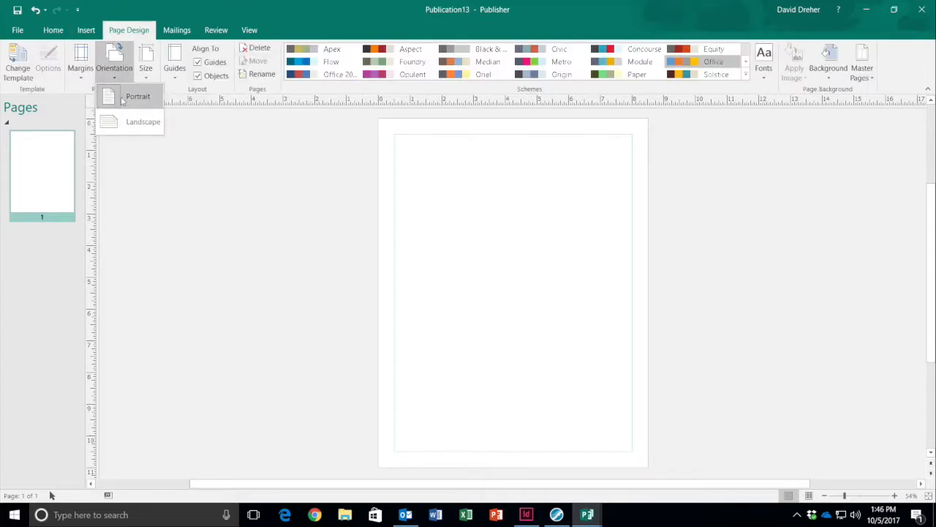
{"action": "left_click", "coordinate": [122, 100]}
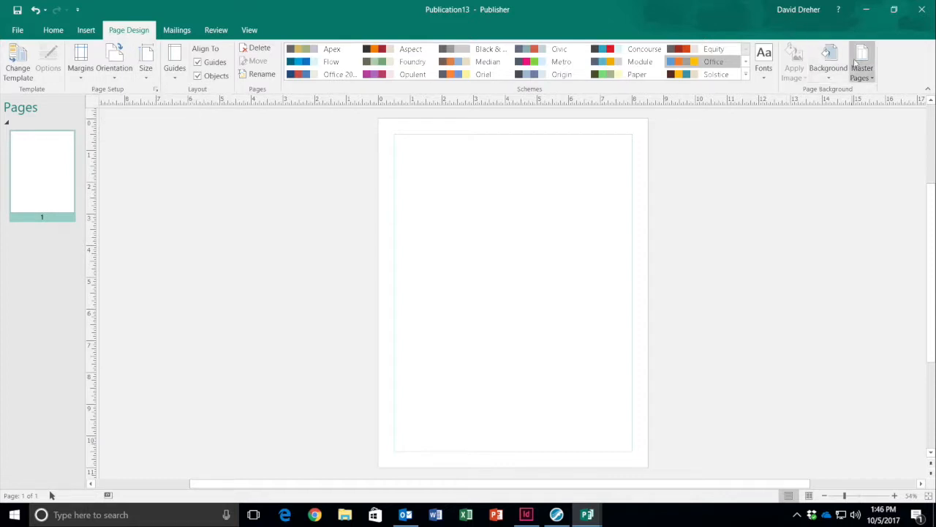
Edit the publication's master pages and make Master Page A a two-page master
{"action": "left_click", "coordinate": [871, 79]}
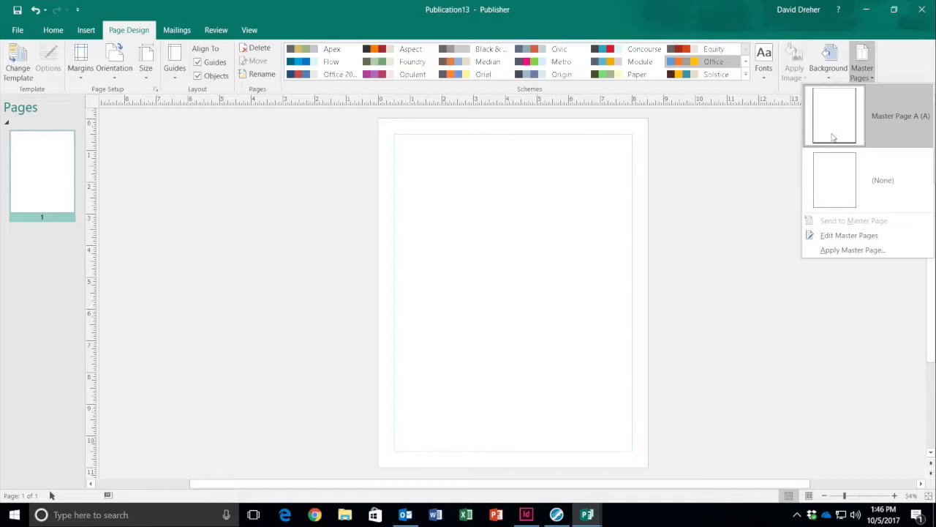
{"action": "left_click", "coordinate": [848, 238]}
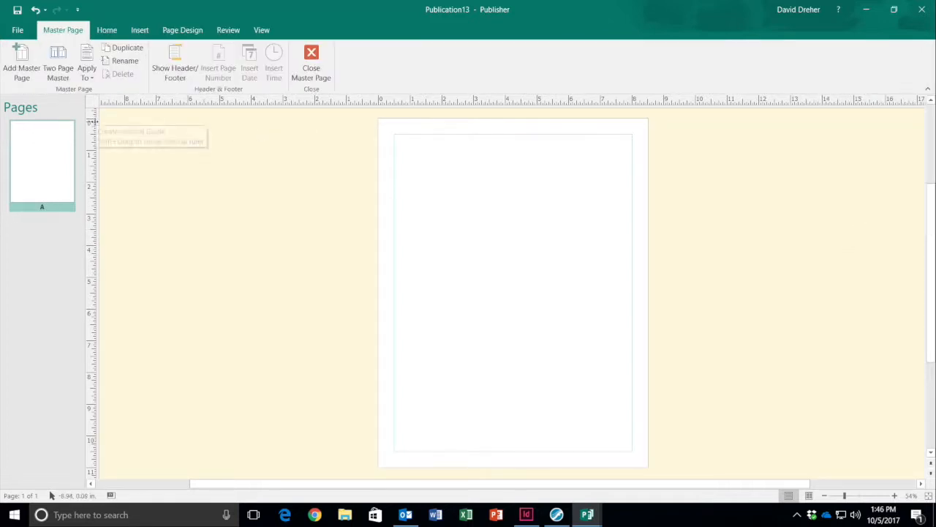
{"action": "left_click", "coordinate": [58, 67]}
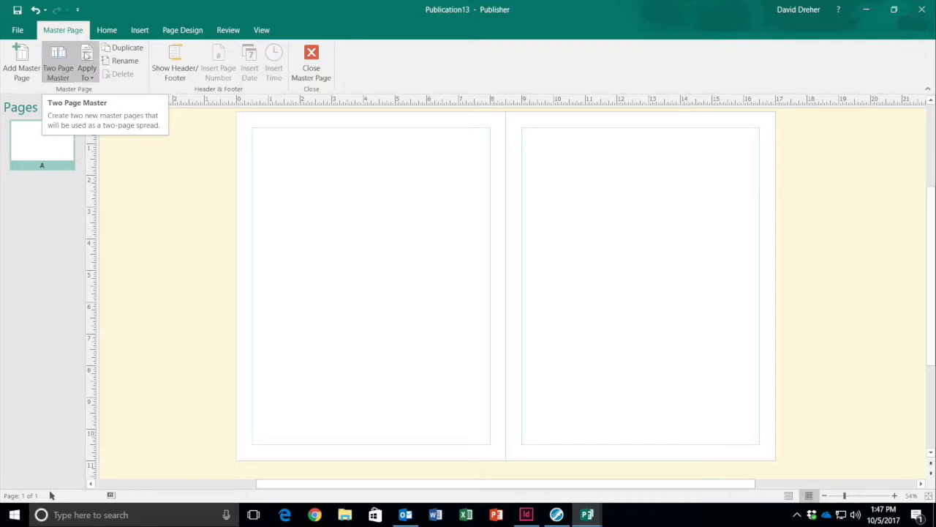
Set the page size to the 1/2 Letter Booklet preset (5.5 x 8.5"), automatically inserting the missing pages, and select page 1
{"action": "left_click", "coordinate": [170, 32]}
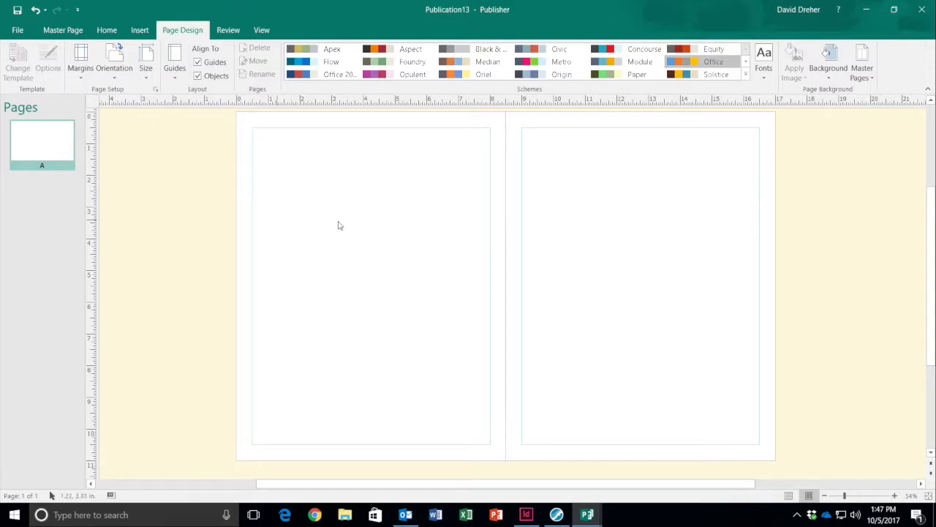
{"action": "left_click", "coordinate": [146, 81]}
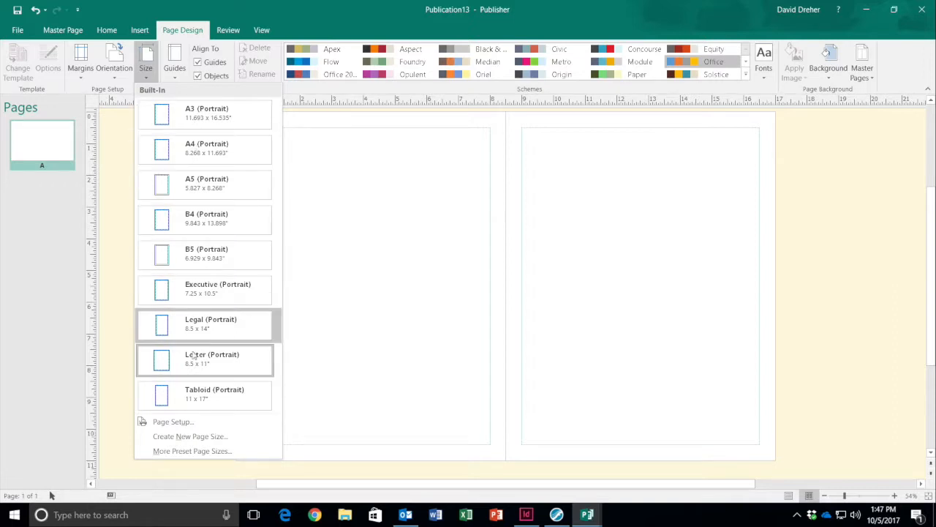
{"action": "left_click", "coordinate": [192, 453]}
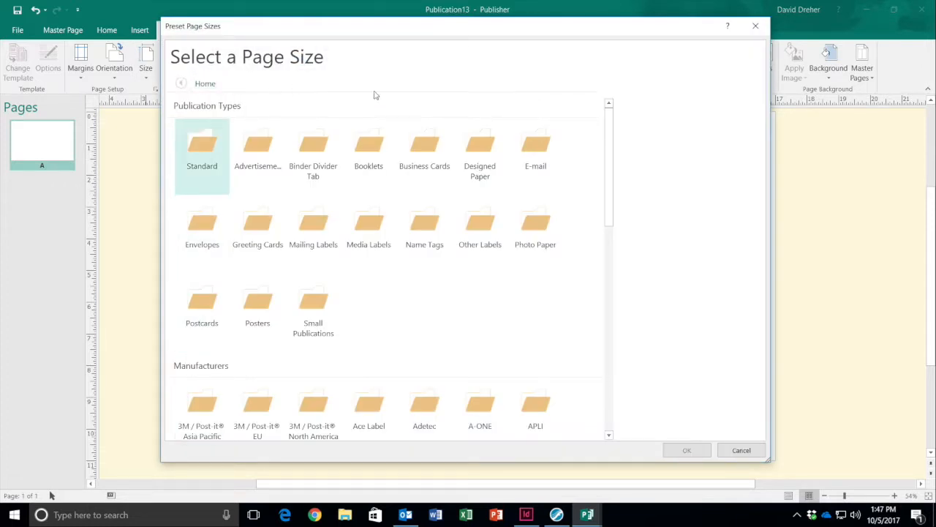
{"action": "left_click", "coordinate": [369, 140]}
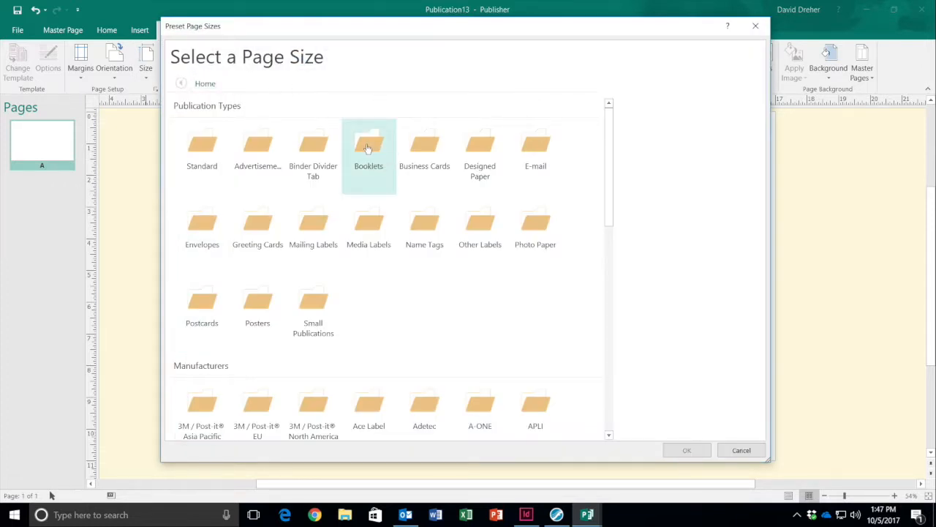
{"action": "left_click", "coordinate": [368, 148]}
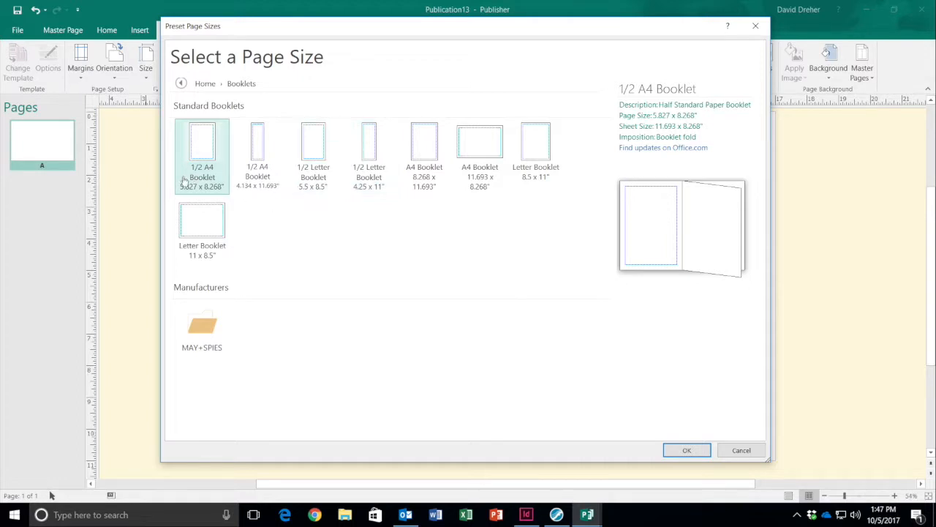
{"action": "left_click", "coordinate": [314, 144]}
{"action": "left_click", "coordinate": [680, 452]}
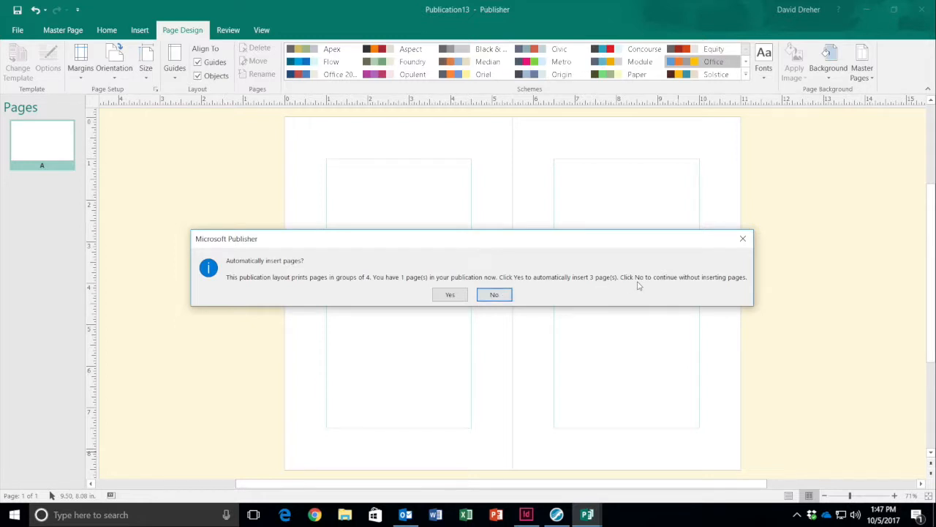
{"action": "left_click", "coordinate": [449, 294]}
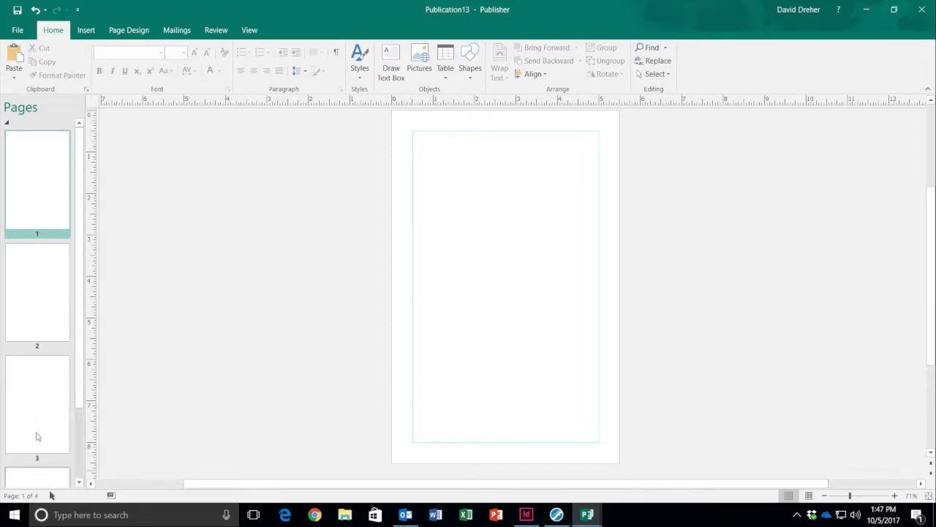
{"action": "left_click", "coordinate": [33, 166]}
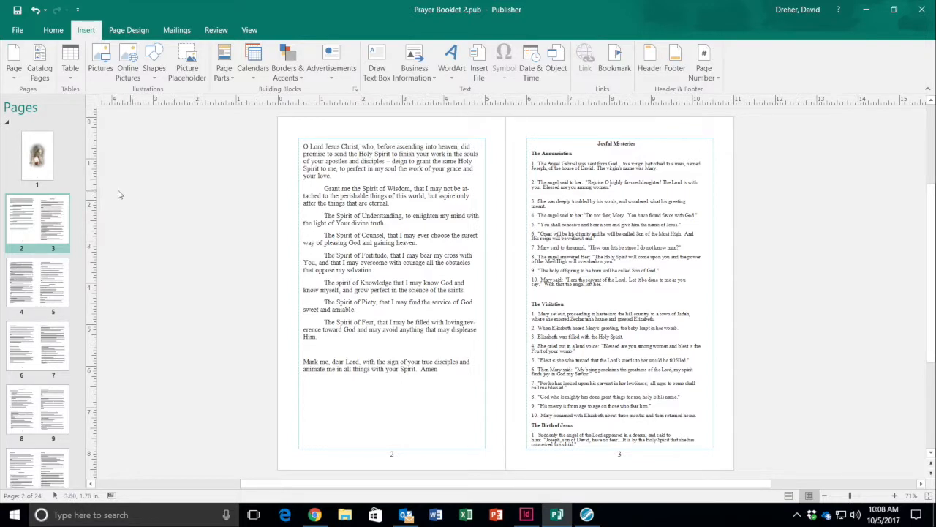
In Prayer Booklet 2, shorten the page 2 text box to about 4.04 in high and stretch it back to about 7.42 in
{"action": "left_click", "coordinate": [363, 242]}
{"action": "left_click", "coordinate": [587, 239]}
{"action": "left_click", "coordinate": [385, 234]}
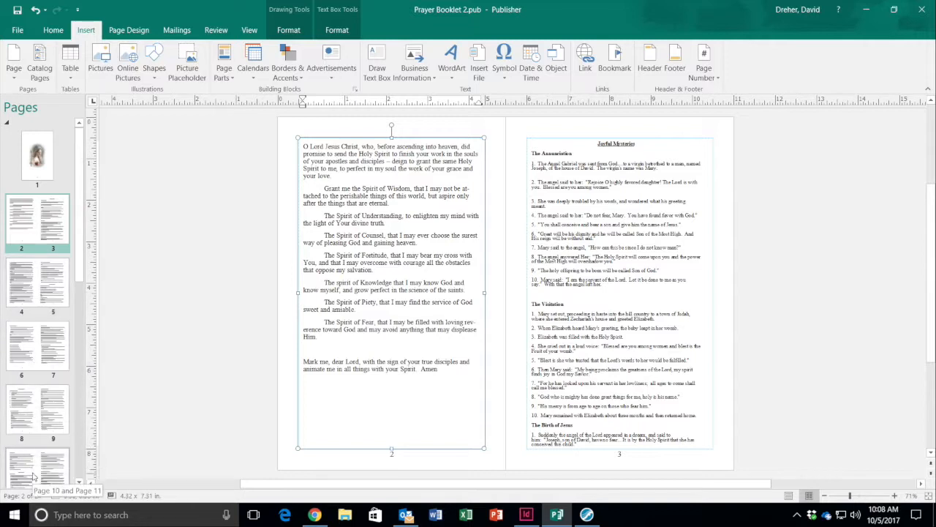
{"action": "left_click_drag", "start_coordinate": [84, 255], "coordinate": [82, 217]}
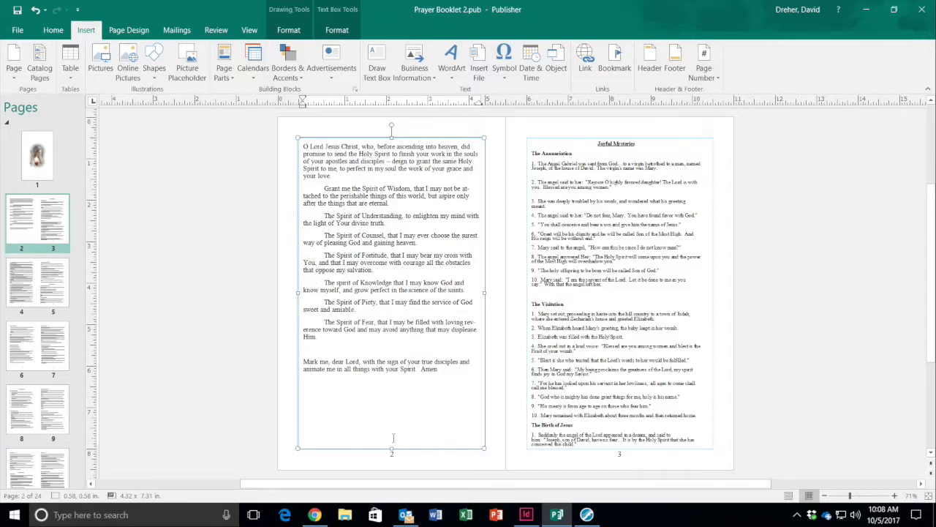
{"action": "left_click_drag", "start_coordinate": [391, 448], "coordinate": [387, 309]}
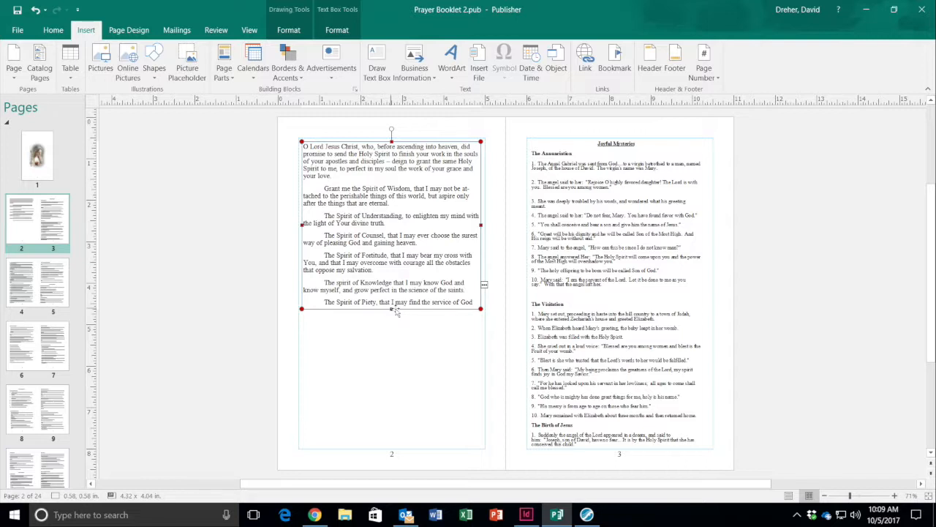
{"action": "left_click_drag", "start_coordinate": [392, 308], "coordinate": [393, 446]}
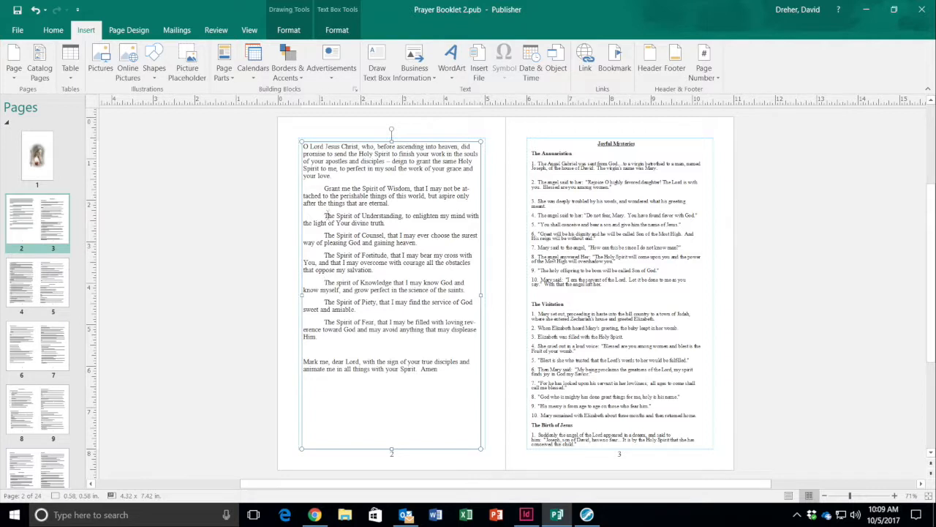
Insert several lines of random filler characters before "pleasing God" in the Spirit of Counsel paragraph on page 2
{"action": "left_click", "coordinate": [324, 242]}
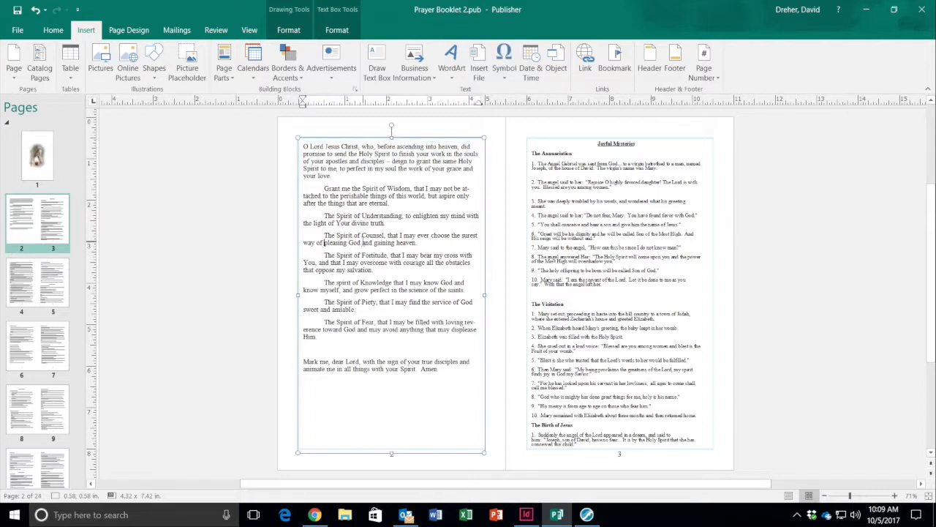
{"action": "type", "text": "'ls';amsk;asdlkansdlkanvldfsnv"}
{"action": "type", "text": "'"}
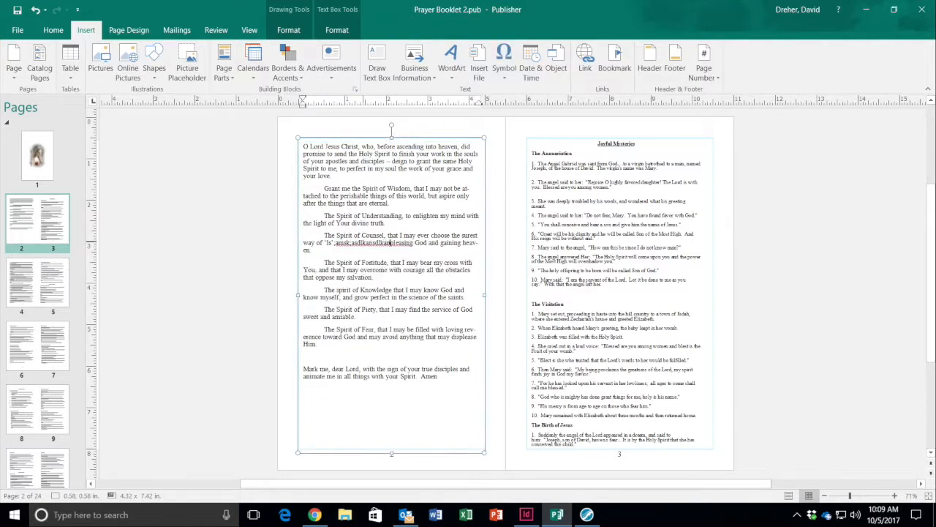
{"action": "type", "text": "alksfnv'apksdnmv'lskdnvlaksndv'laksnv';ksmd'lvkn'dslkn"}
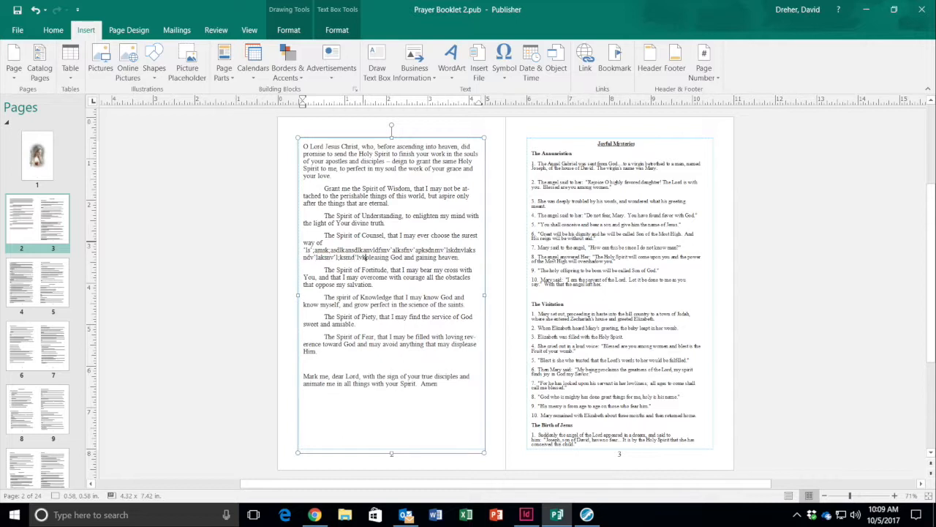
{"action": "type", "text": "';lkasd'lkv';skdv';lksdm';vlkmsa;dlmv;asdmv;l"}
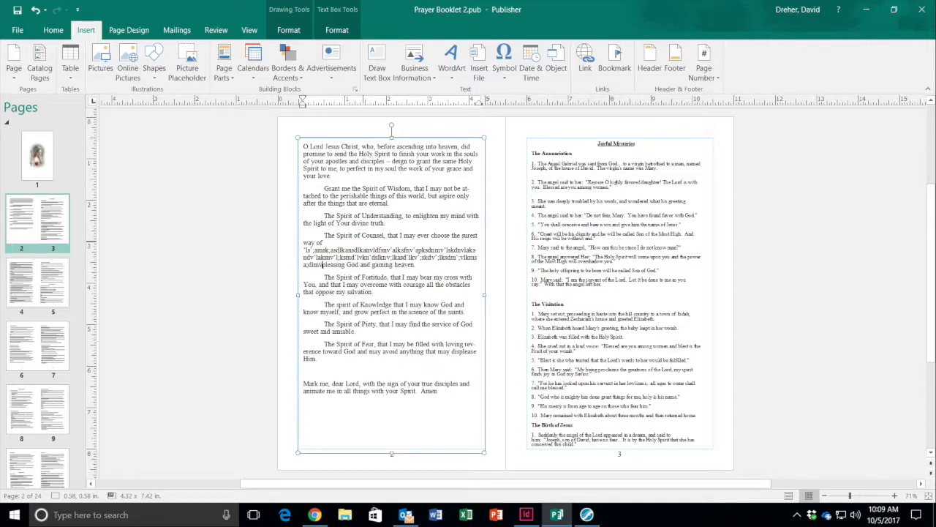
{"action": "type", "text": ";smd;vm;sdlm;"}
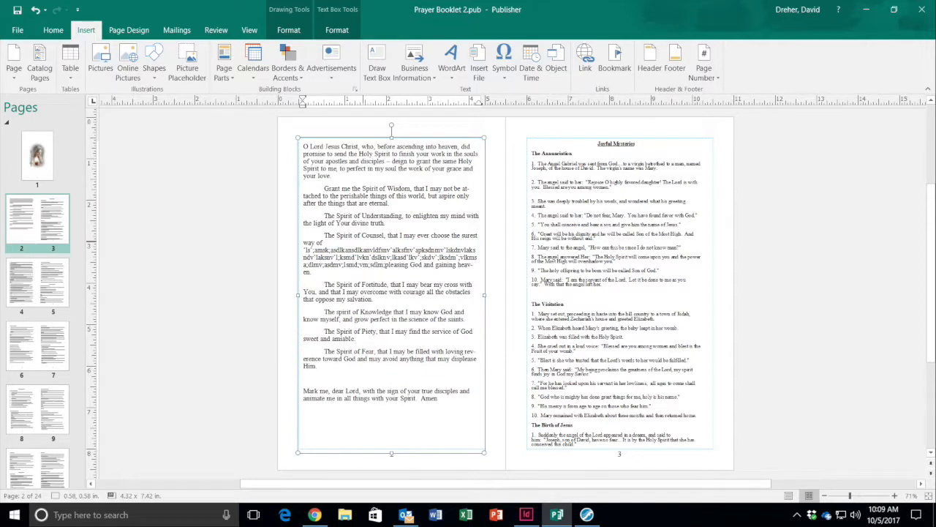
{"action": "left_click", "coordinate": [177, 203]}
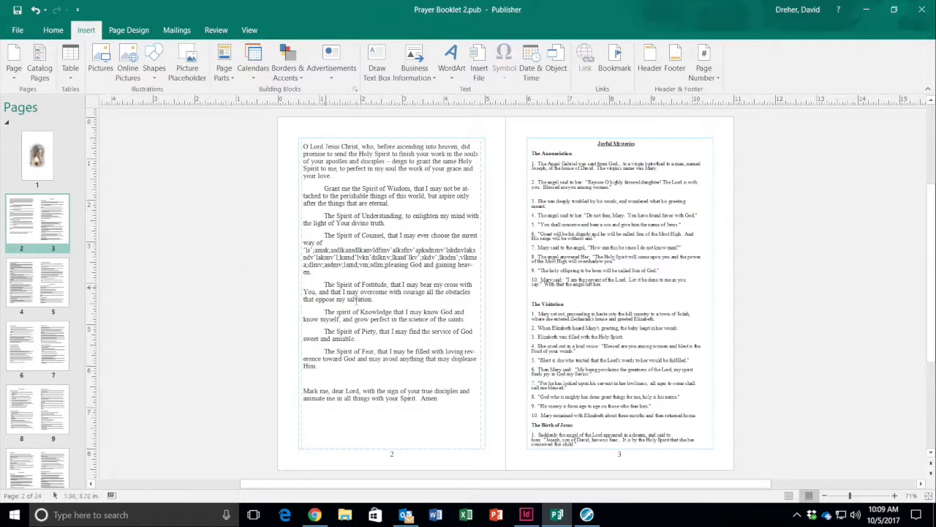
Delete all the random filler characters before "pleasing God" in the Spirit of Counsel paragraph on page 2 and deselect the text box
{"action": "left_click", "coordinate": [383, 276]}
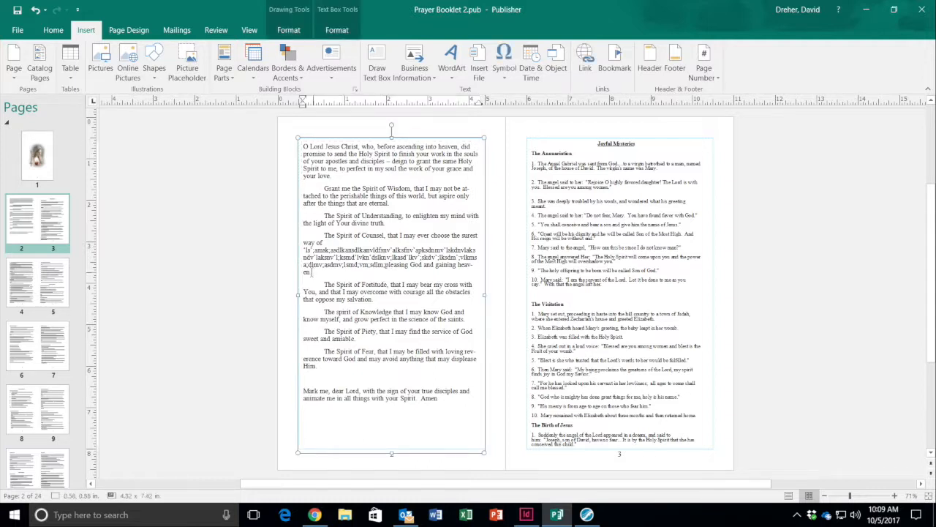
{"action": "left_click", "coordinate": [385, 264]}
{"action": "key", "text": "BackSpace"}
{"action": "key", "text": "BackSpace"}
{"action": "key", "text": "BackSpace"}
{"action": "key", "text": "BackSpace"}
{"action": "key", "text": "BackSpace"}
{"action": "key", "text": "BackSpace"}
{"action": "key", "text": "BackSpace"}
{"action": "key", "text": "BackSpace"}
{"action": "key", "text": "BackSpace"}
{"action": "key", "text": "BackSpace"}
{"action": "key", "text": "BackSpace"}
{"action": "key", "text": "BackSpace"}
{"action": "key", "text": "BackSpace"}
{"action": "key", "text": "BackSpace"}
{"action": "key", "text": "BackSpace"}
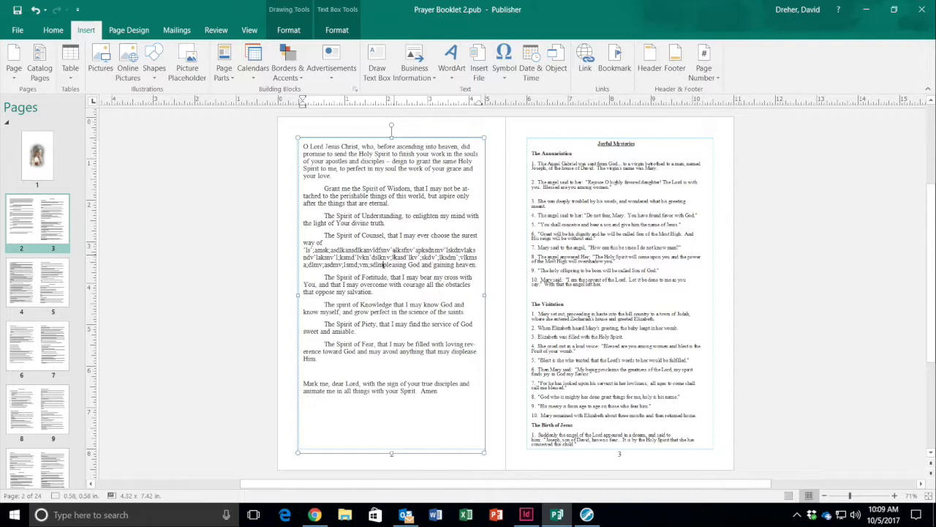
{"action": "key", "text": "BackSpace"}
{"action": "key", "text": "BackSpace"}
{"action": "key", "text": "BackSpace"}
{"action": "key", "text": "BackSpace"}
{"action": "key", "text": "BackSpace"}
{"action": "key", "text": "BackSpace"}
{"action": "key", "text": "BackSpace"}
{"action": "key", "text": "BackSpace"}
{"action": "key", "text": "BackSpace"}
{"action": "key", "text": "BackSpace"}
{"action": "key", "text": "BackSpace"}
{"action": "key", "text": "BackSpace"}
{"action": "key", "text": "BackSpace"}
{"action": "key", "text": "BackSpace"}
{"action": "key", "text": "BackSpace"}
{"action": "key", "text": "BackSpace"}
{"action": "key", "text": "BackSpace"}
{"action": "key", "text": "BackSpace"}
{"action": "key", "text": "BackSpace"}
{"action": "key", "text": "BackSpace"}
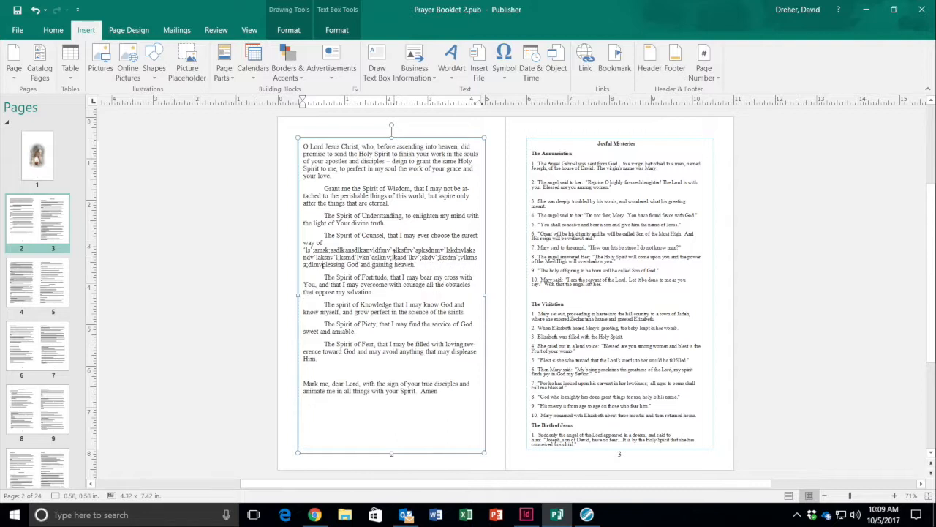
{"action": "key", "text": "BackSpace"}
{"action": "key", "text": "BackSpace"}
{"action": "key", "text": "BackSpace"}
{"action": "key", "text": "BackSpace"}
{"action": "key", "text": "BackSpace"}
{"action": "key", "text": "BackSpace"}
{"action": "key", "text": "BackSpace"}
{"action": "key", "text": "BackSpace"}
{"action": "key", "text": "BackSpace"}
{"action": "key", "text": "BackSpace"}
{"action": "key", "text": "BackSpace"}
{"action": "key", "text": "BackSpace"}
{"action": "key", "text": "BackSpace"}
{"action": "key", "text": "BackSpace"}
{"action": "key", "text": "BackSpace"}
{"action": "key", "text": "BackSpace"}
{"action": "key", "text": "BackSpace"}
{"action": "key", "text": "BackSpace"}
{"action": "key", "text": "BackSpace"}
{"action": "key", "text": "BackSpace"}
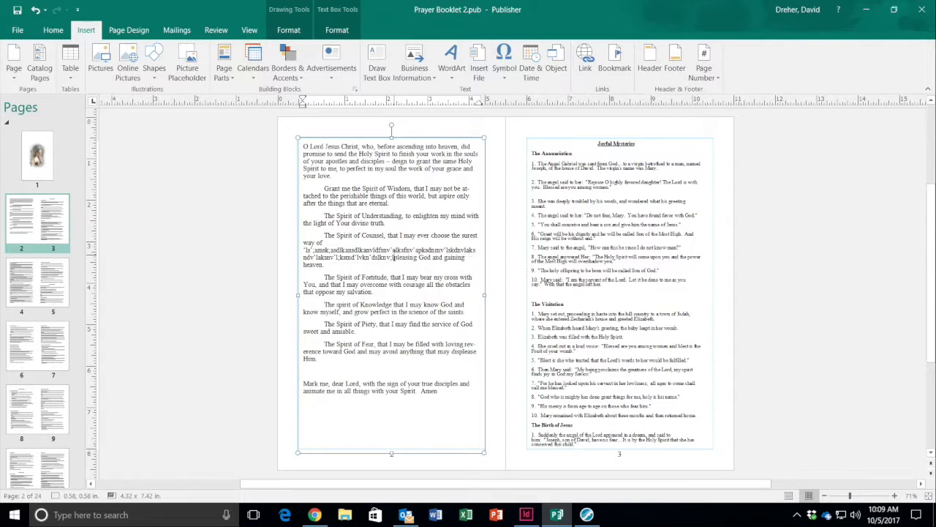
{"action": "key", "text": "BackSpace"}
{"action": "key", "text": "BackSpace"}
{"action": "key", "text": "BackSpace"}
{"action": "key", "text": "BackSpace"}
{"action": "key", "text": "BackSpace"}
{"action": "key", "text": "BackSpace"}
{"action": "key", "text": "BackSpace"}
{"action": "key", "text": "BackSpace"}
{"action": "key", "text": "BackSpace"}
{"action": "key", "text": "BackSpace"}
{"action": "key", "text": "BackSpace"}
{"action": "key", "text": "BackSpace"}
{"action": "key", "text": "BackSpace"}
{"action": "key", "text": "BackSpace"}
{"action": "key", "text": "BackSpace"}
{"action": "key", "text": "BackSpace"}
{"action": "key", "text": "BackSpace"}
{"action": "key", "text": "BackSpace"}
{"action": "key", "text": "BackSpace"}
{"action": "key", "text": "BackSpace"}
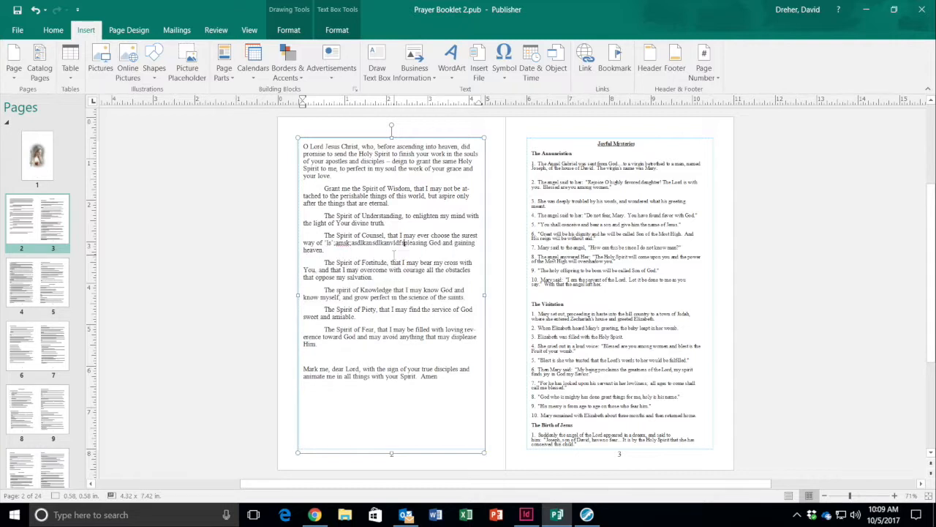
{"action": "key", "text": "BackSpace"}
{"action": "key", "text": "BackSpace"}
{"action": "key", "text": "BackSpace"}
{"action": "key", "text": "BackSpace"}
{"action": "key", "text": "BackSpace"}
{"action": "key", "text": "BackSpace"}
{"action": "key", "text": "BackSpace"}
{"action": "key", "text": "BackSpace"}
{"action": "key", "text": "BackSpace"}
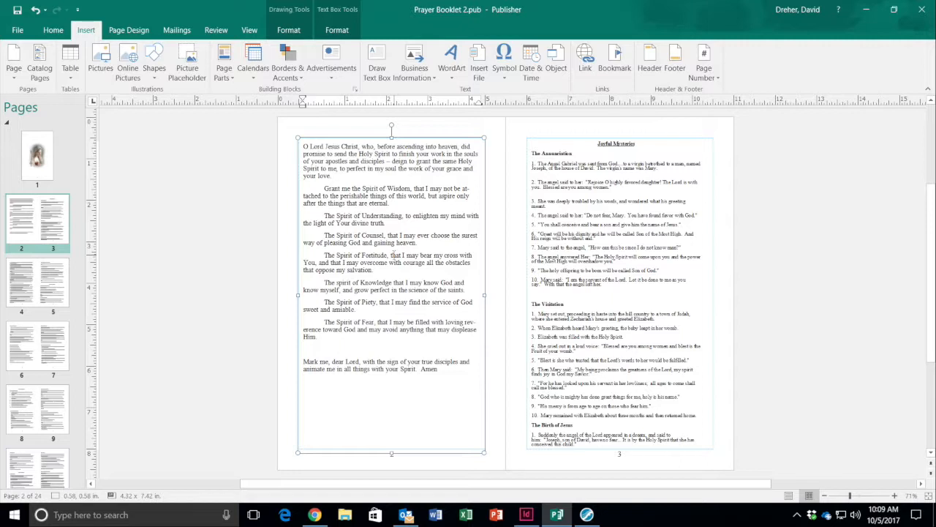
{"action": "left_click", "coordinate": [219, 276]}
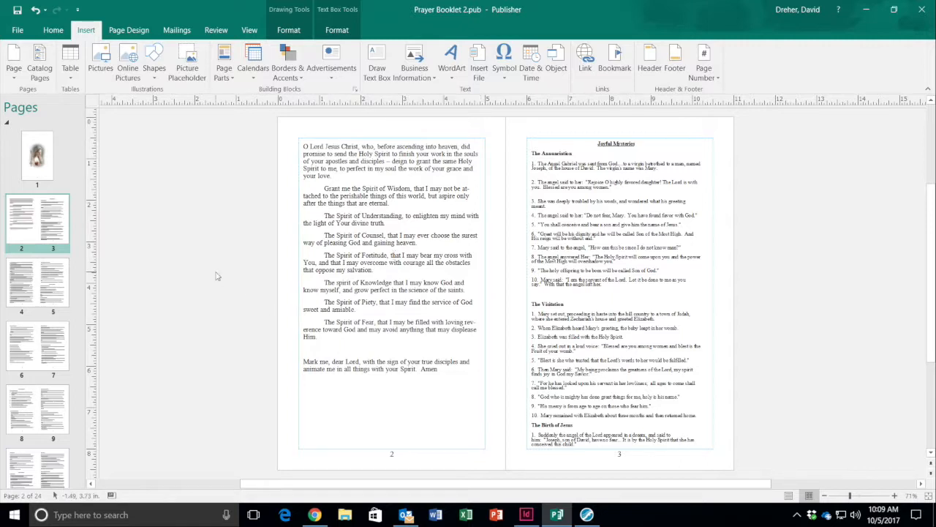
Go to page 1 and select the cover picture
{"action": "left_click", "coordinate": [38, 157]}
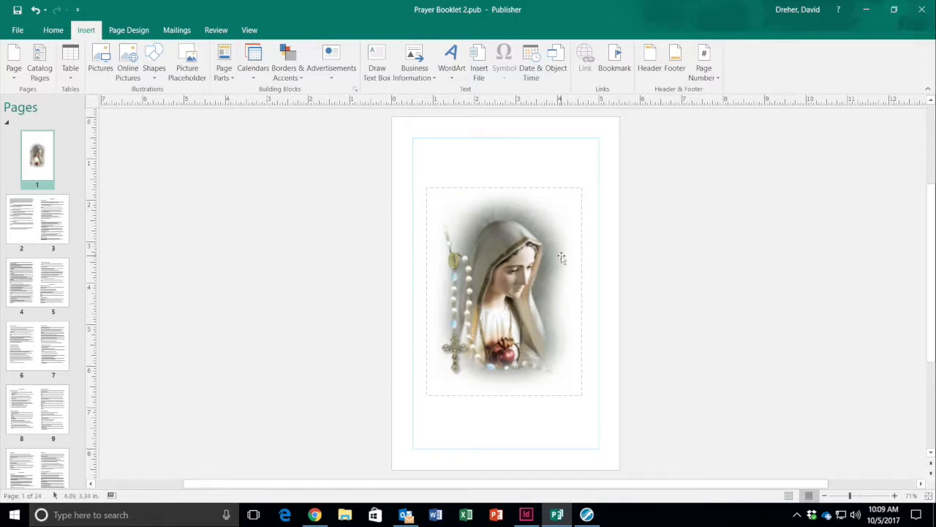
{"action": "left_click", "coordinate": [487, 210]}
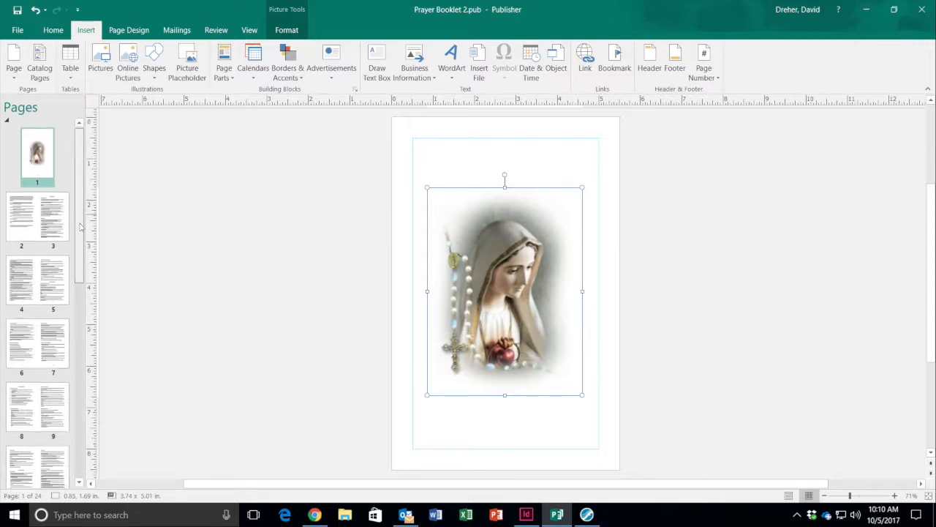
Go to pages 12 and 13 and examine the two separate text boxes on page 12, selecting each in turn
{"action": "scroll", "coordinate": [40, 304], "scroll_direction": "down", "scroll_amount": 5}
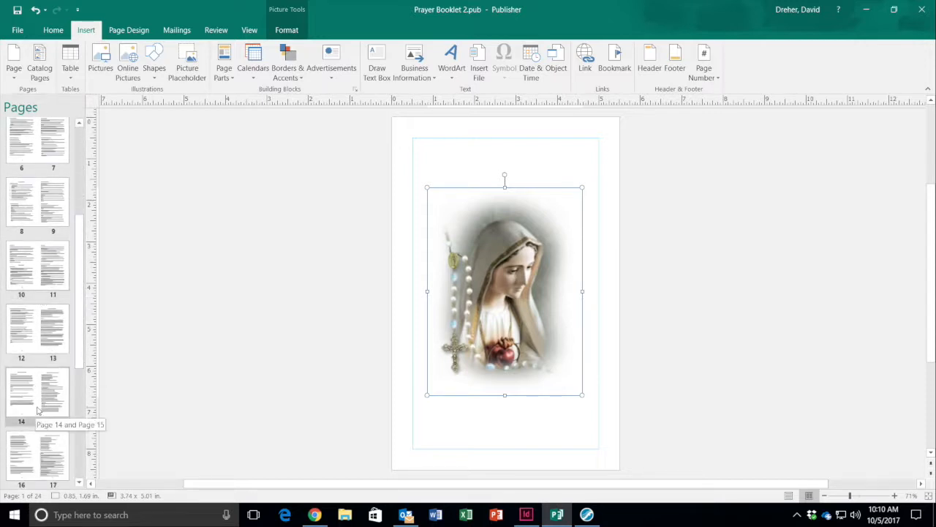
{"action": "left_click", "coordinate": [40, 331]}
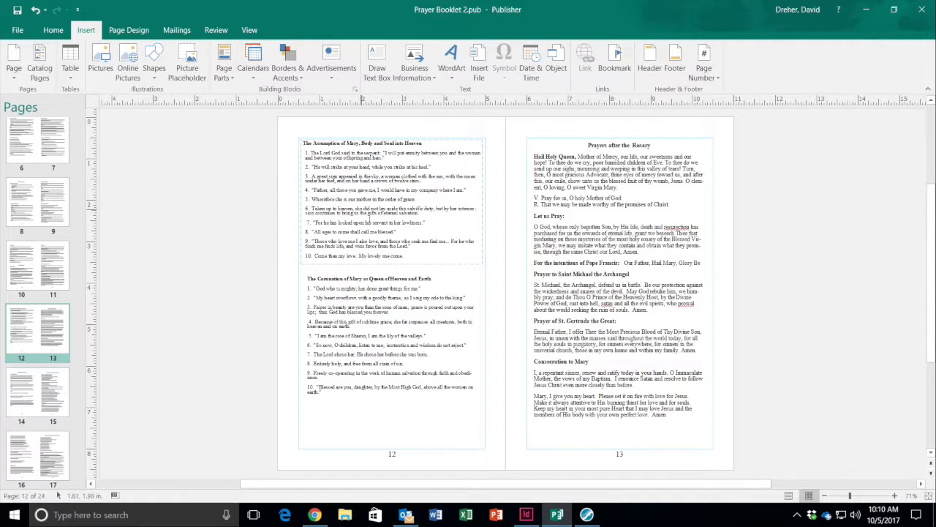
{"action": "left_click", "coordinate": [393, 199]}
{"action": "left_click", "coordinate": [374, 384]}
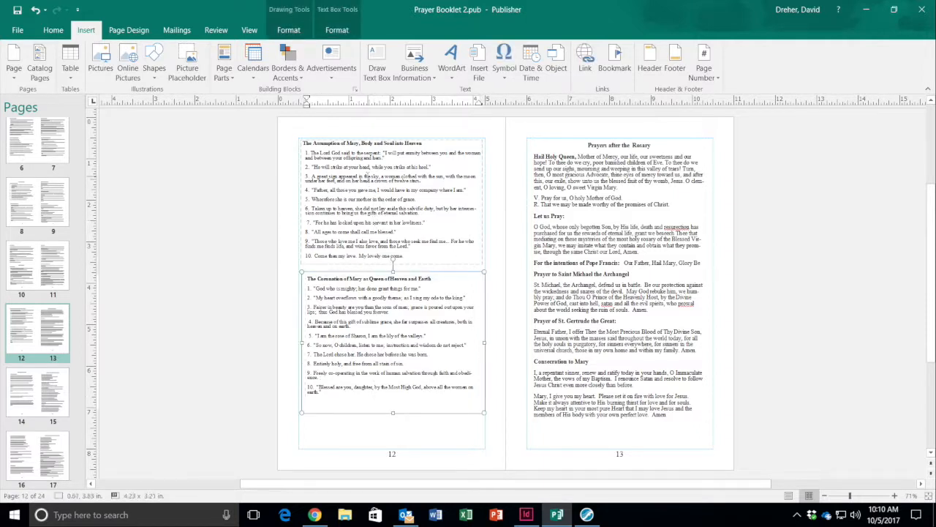
{"action": "left_click", "coordinate": [372, 199]}
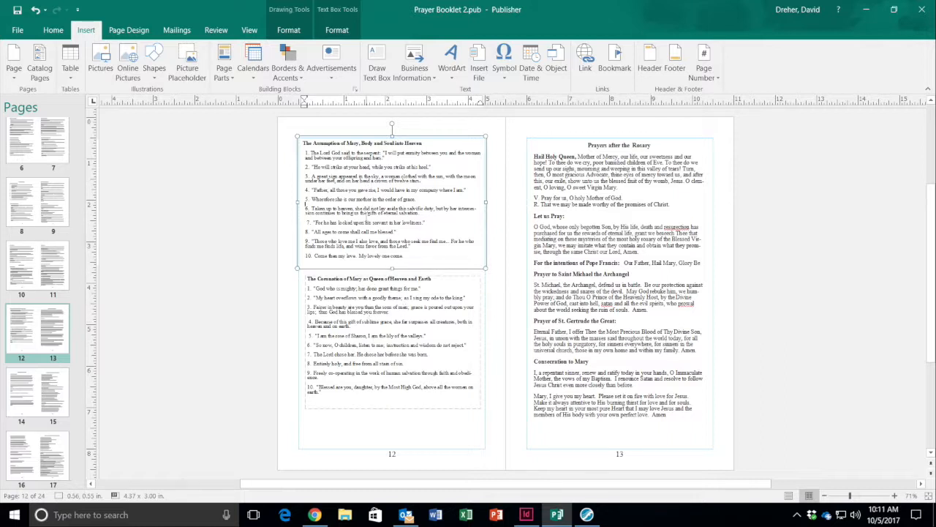
{"action": "left_click", "coordinate": [363, 312]}
{"action": "mouse_move", "coordinate": [365, 315]}
{"action": "left_mouse_down"}
{"action": "mouse_move", "coordinate": [364, 346]}
{"action": "mouse_move", "coordinate": [363, 313]}
{"action": "left_mouse_up"}
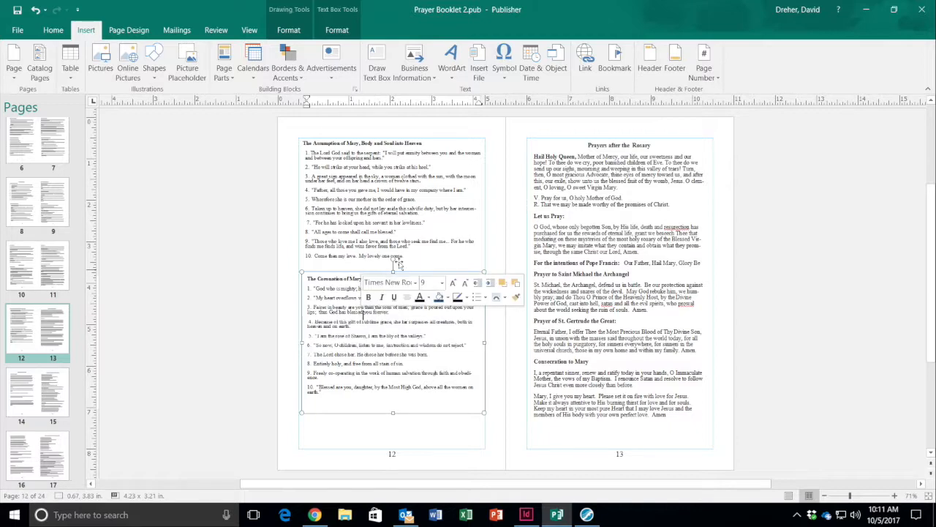
{"action": "mouse_move", "coordinate": [393, 259]}
{"action": "left_mouse_down"}
{"action": "mouse_move", "coordinate": [351, 269]}
{"action": "mouse_move", "coordinate": [393, 263]}
{"action": "left_mouse_up"}
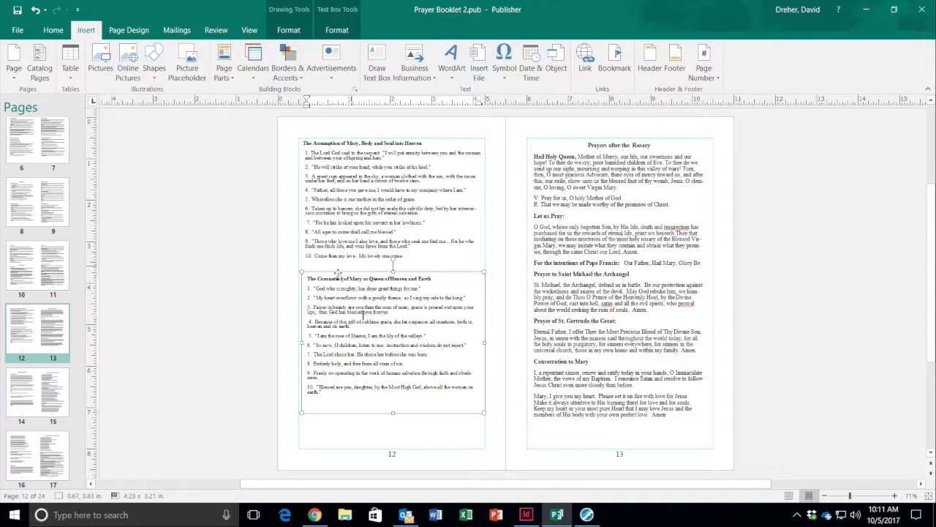
{"action": "left_click", "coordinate": [209, 275]}
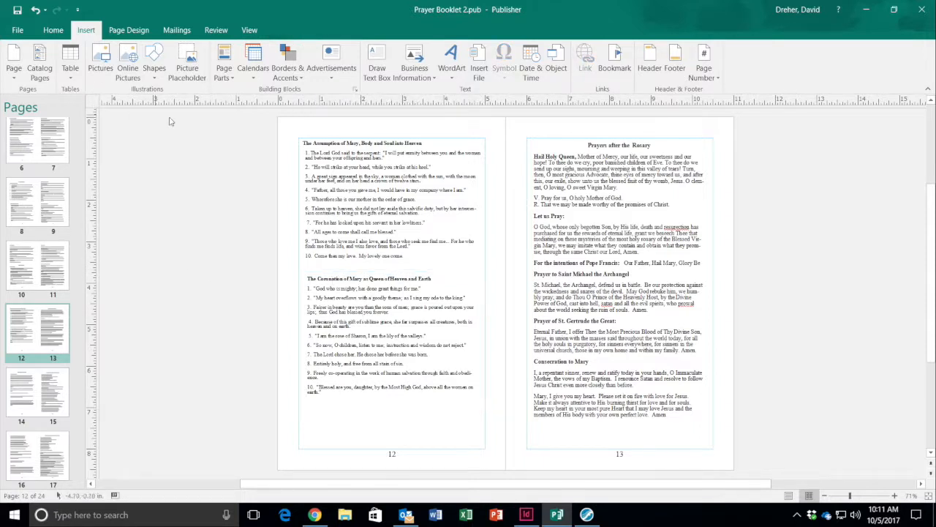
Open the booklet's print settings and the Music Printer's properties
{"action": "left_click", "coordinate": [21, 33]}
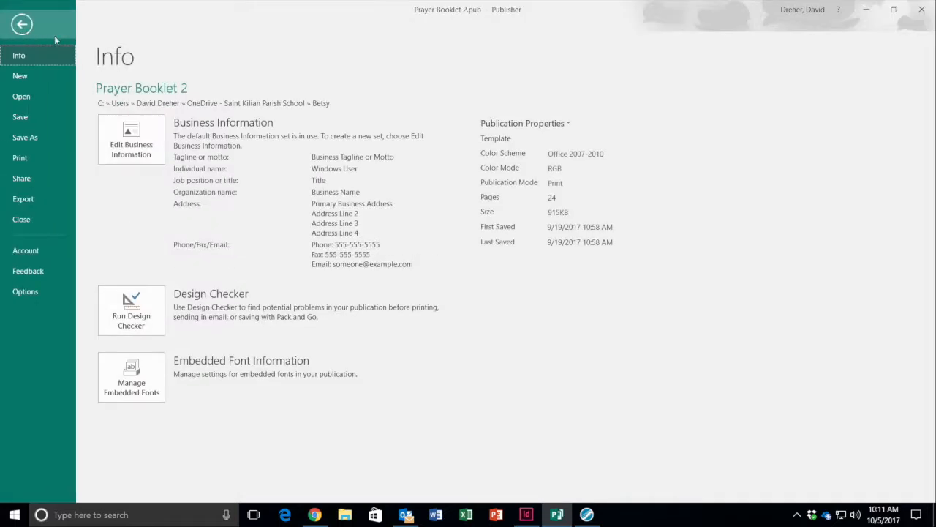
{"action": "left_click", "coordinate": [19, 160]}
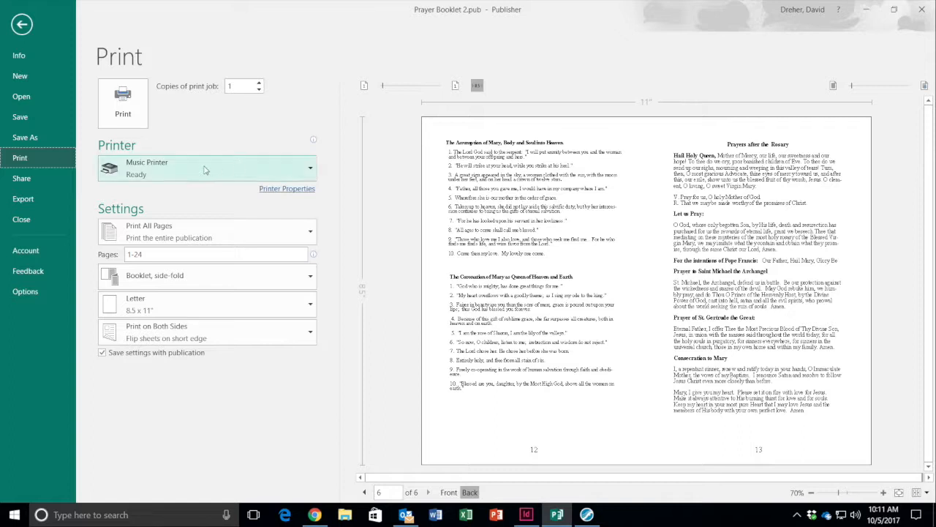
{"action": "mouse_move", "coordinate": [194, 171]}
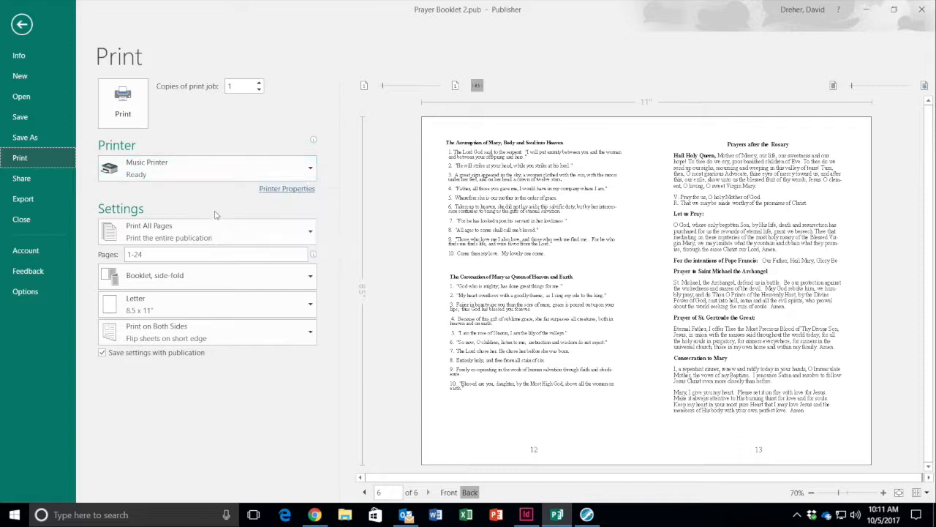
{"action": "left_click", "coordinate": [297, 192]}
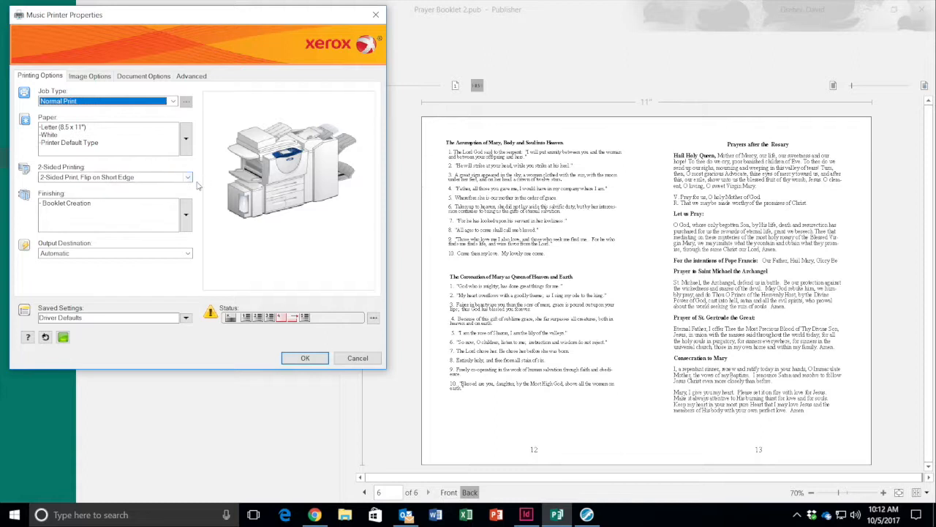
In the booklet adjustments of the Booklet Creation finishing options, set the imposition source to Imposed By Driver
{"action": "left_click", "coordinate": [186, 215]}
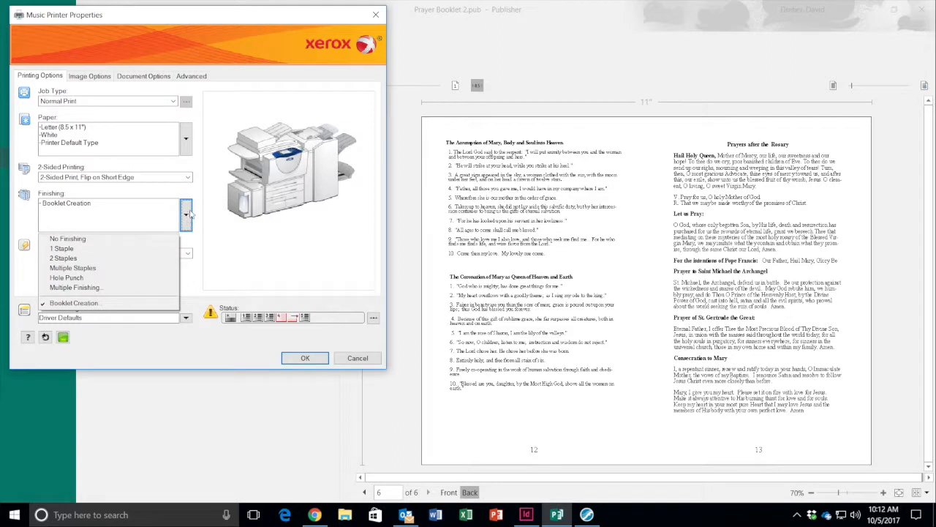
{"action": "left_click", "coordinate": [80, 303]}
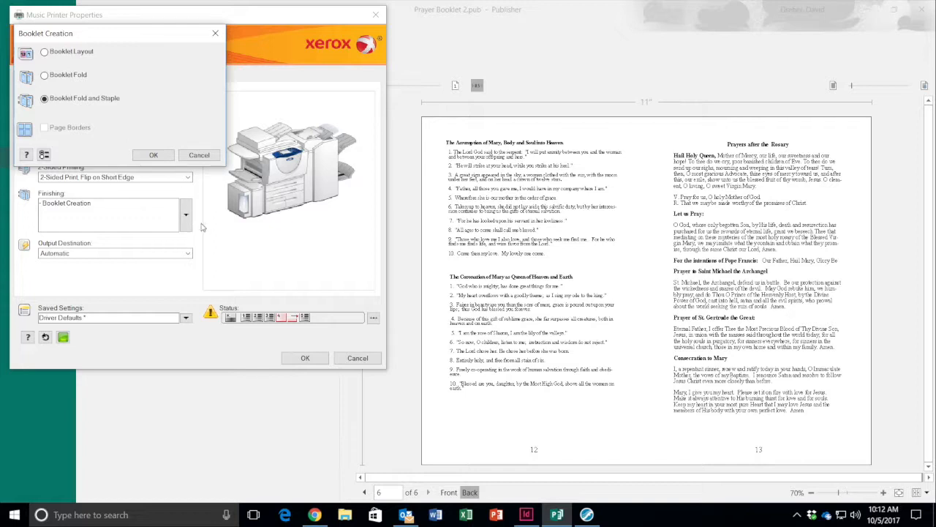
{"action": "left_click", "coordinate": [44, 156]}
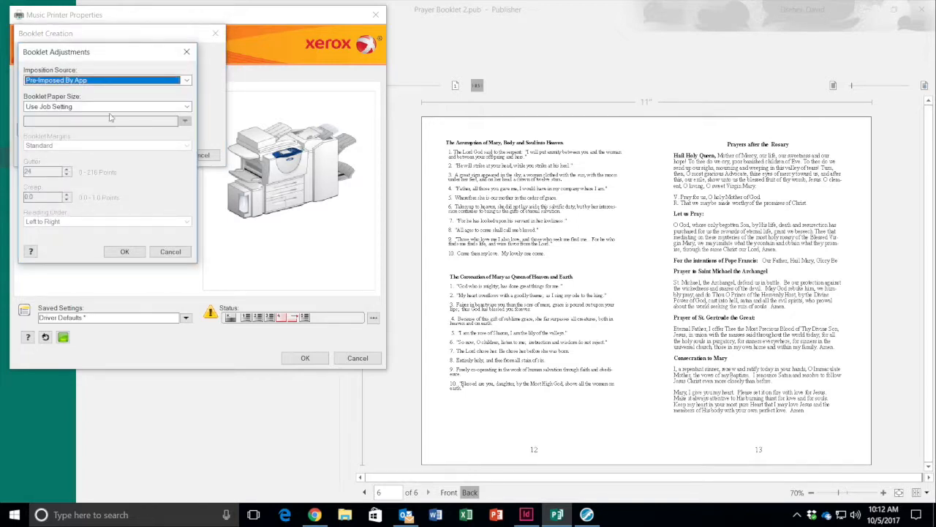
{"action": "left_click", "coordinate": [186, 82]}
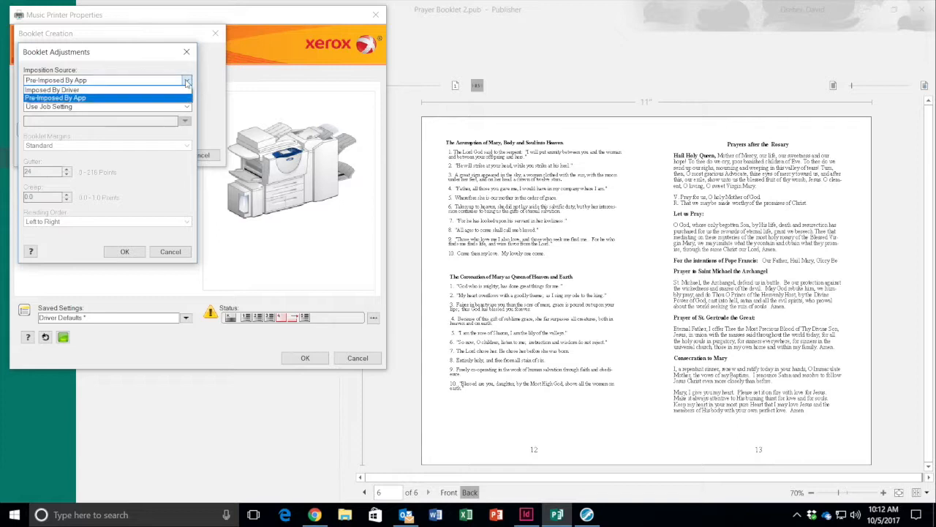
{"action": "left_click", "coordinate": [67, 89]}
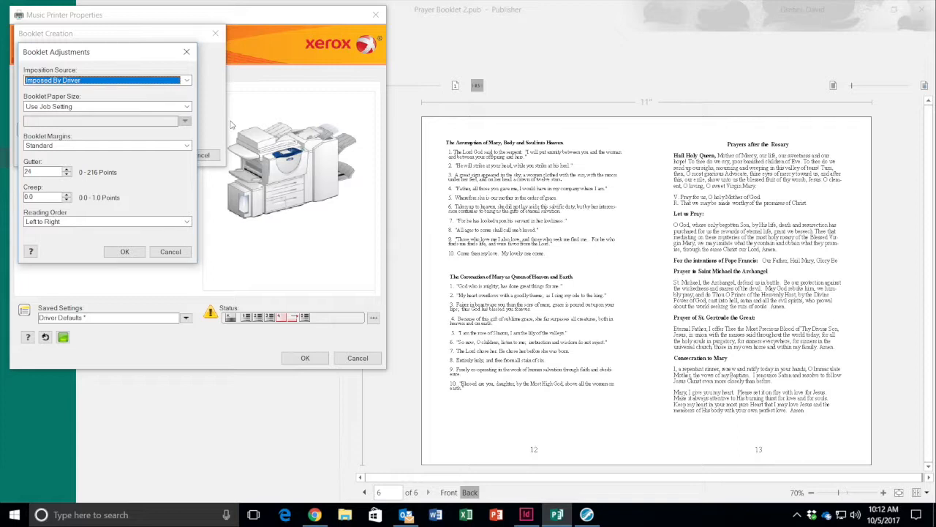
Set the imposition source to Pre-Imposed By App, accept the booklet and printer settings, and return to the publication without printing
{"action": "left_click", "coordinate": [187, 80]}
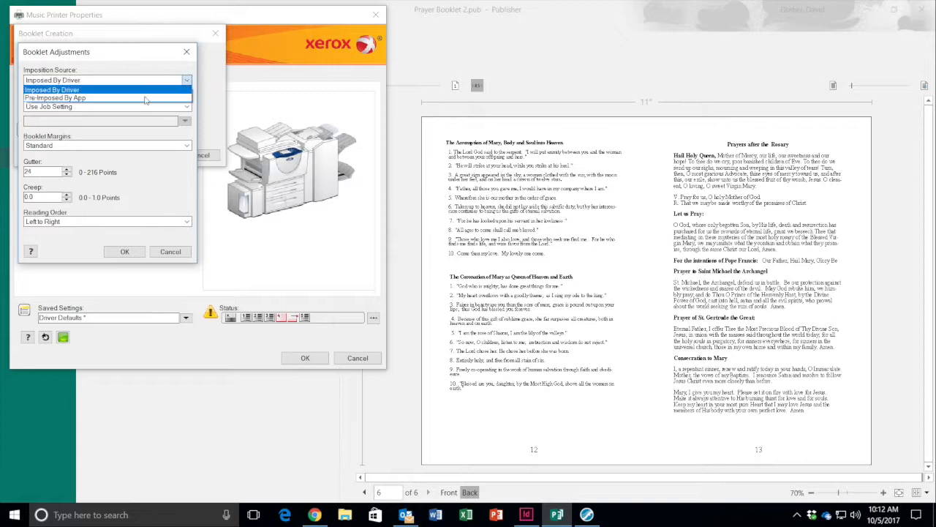
{"action": "left_click", "coordinate": [85, 102]}
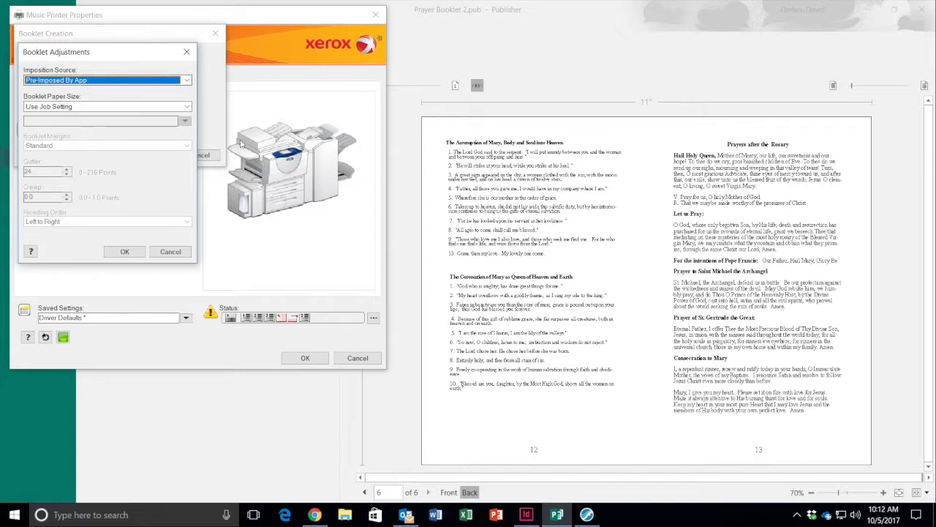
{"action": "left_click", "coordinate": [133, 252]}
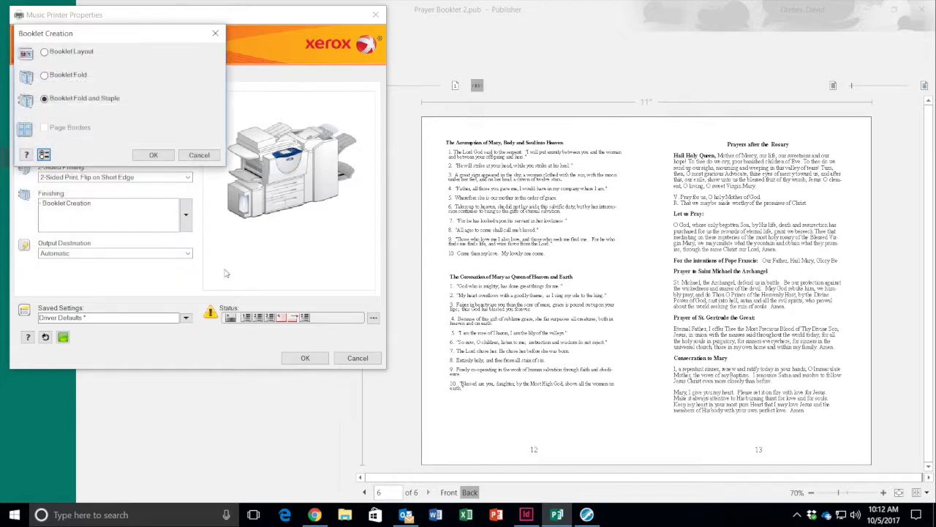
{"action": "left_click", "coordinate": [153, 155]}
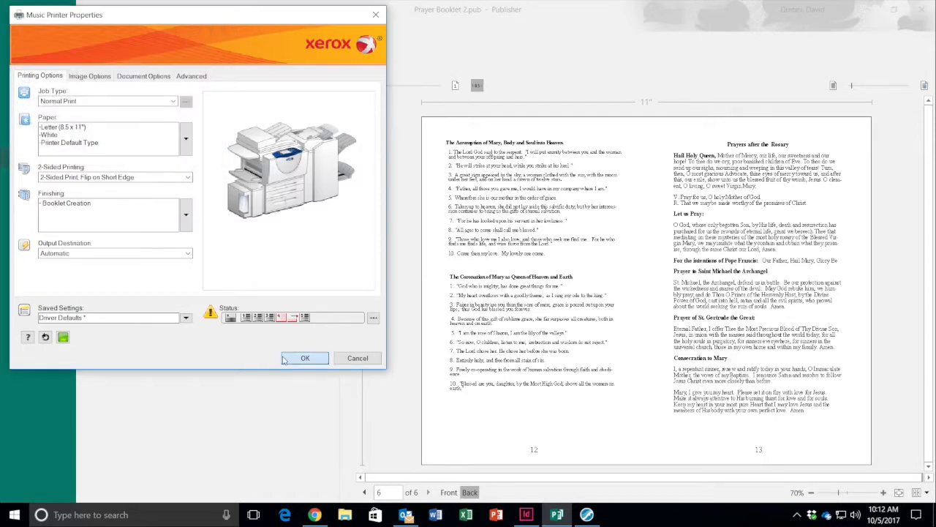
{"action": "left_click", "coordinate": [305, 357]}
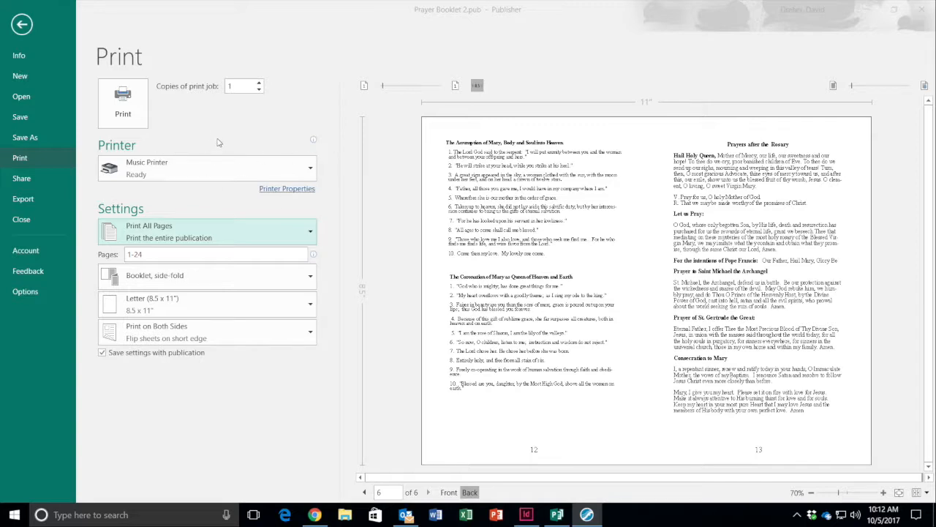
{"action": "left_click", "coordinate": [21, 25]}
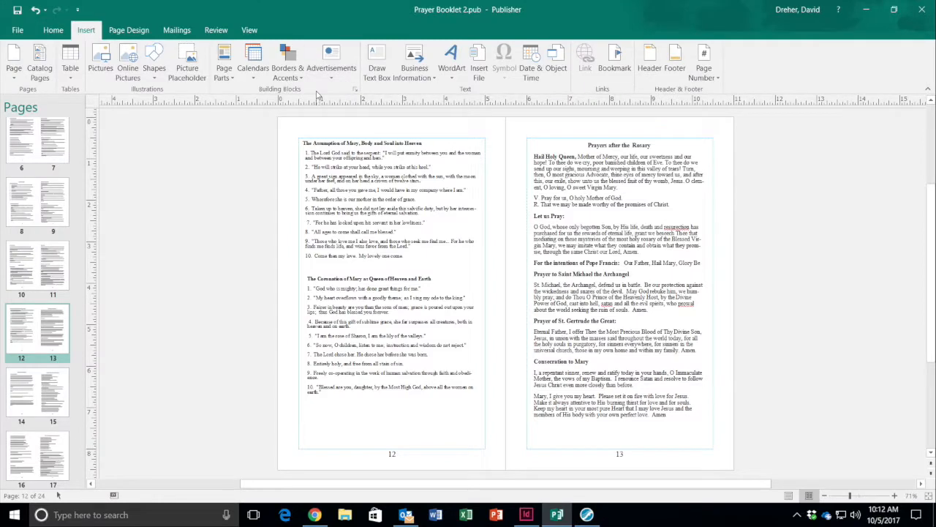
Switch to InDesign and move the "Liturgy of the Word" title frame in 10.9.17.indd onto the pasteboard above the page, at about Y -0.59 in
{"action": "left_click", "coordinate": [864, 12]}
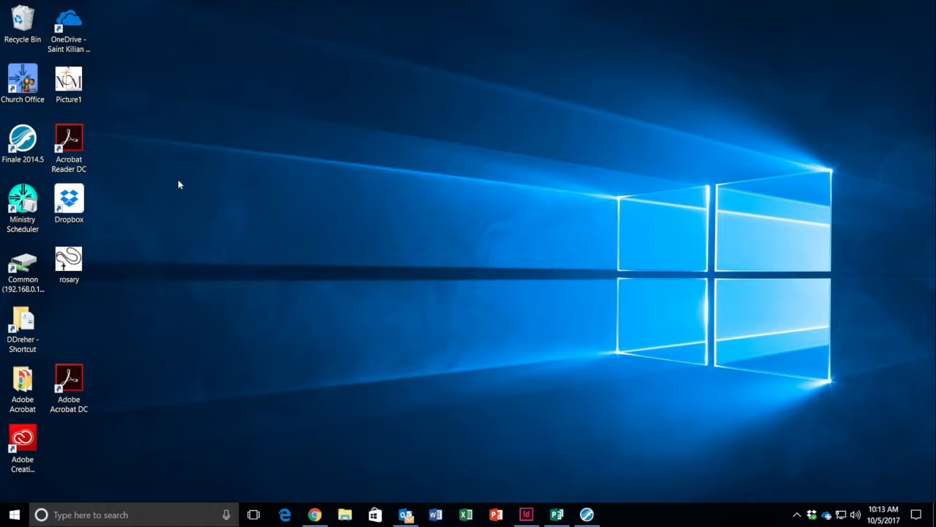
{"action": "left_click", "coordinate": [526, 514]}
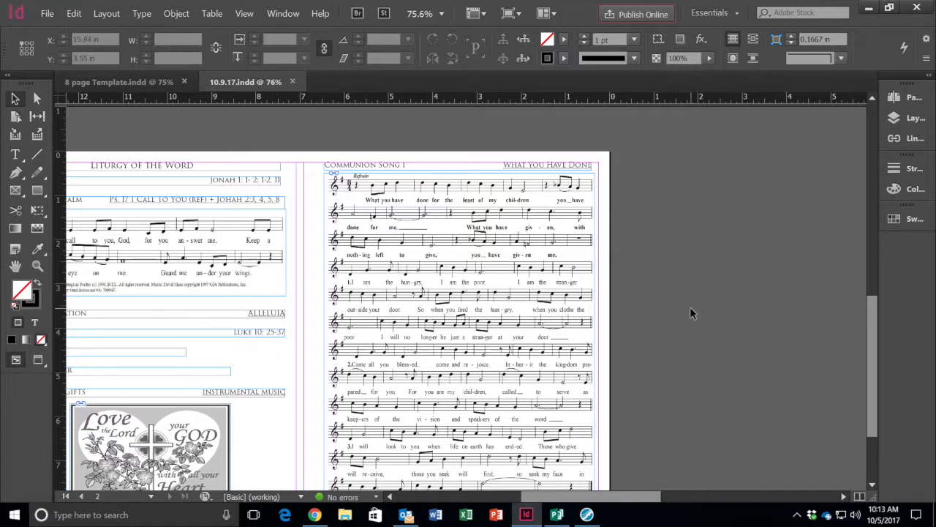
{"action": "left_click_drag", "start_coordinate": [611, 497], "coordinate": [579, 497]}
{"action": "mouse_move", "coordinate": [868, 314]}
{"action": "left_mouse_down"}
{"action": "mouse_move", "coordinate": [869, 322]}
{"action": "mouse_move", "coordinate": [871, 313]}
{"action": "left_mouse_up"}
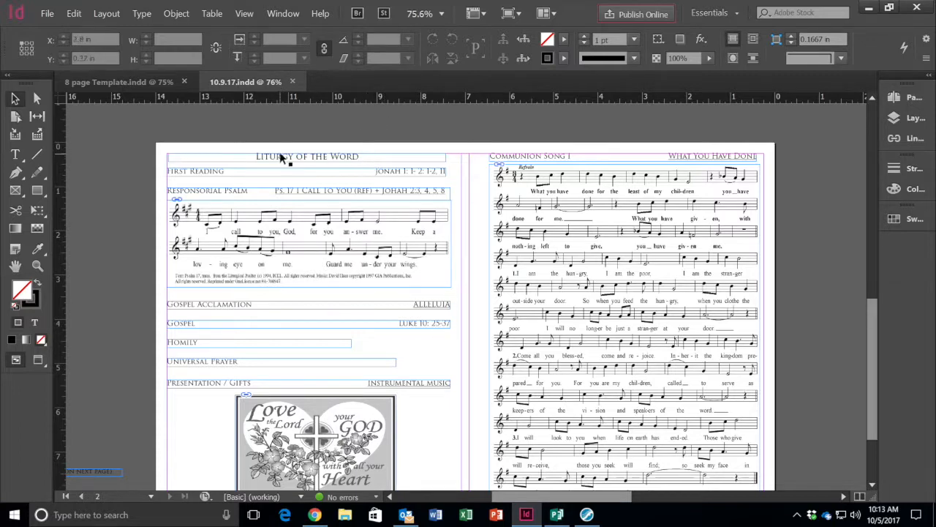
{"action": "left_click_drag", "start_coordinate": [279, 154], "coordinate": [318, 117]}
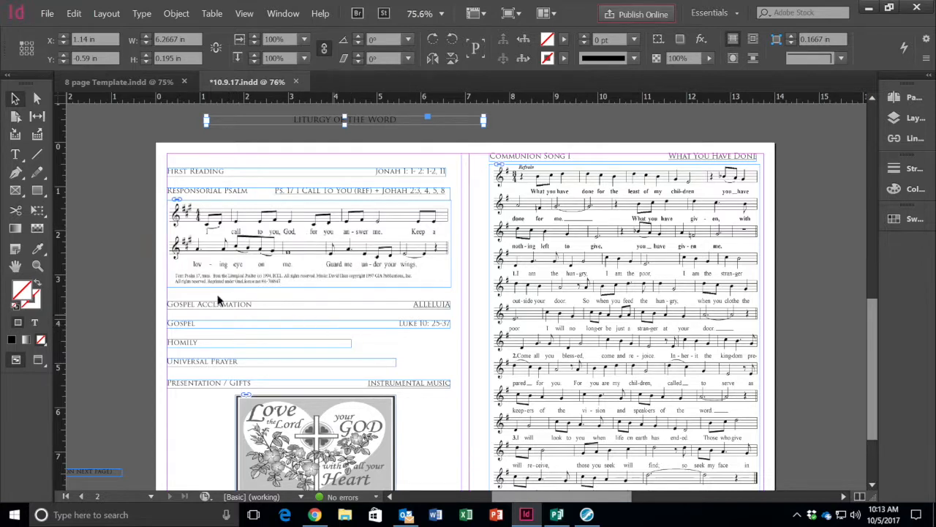
Draw a text frame about 6.41 by 0.18 in above "First Reading" and enter "Liturgy of the Word" in Trajan Pro 3
{"action": "left_click", "coordinate": [17, 156]}
{"action": "left_click_drag", "start_coordinate": [168, 155], "coordinate": [452, 168]}
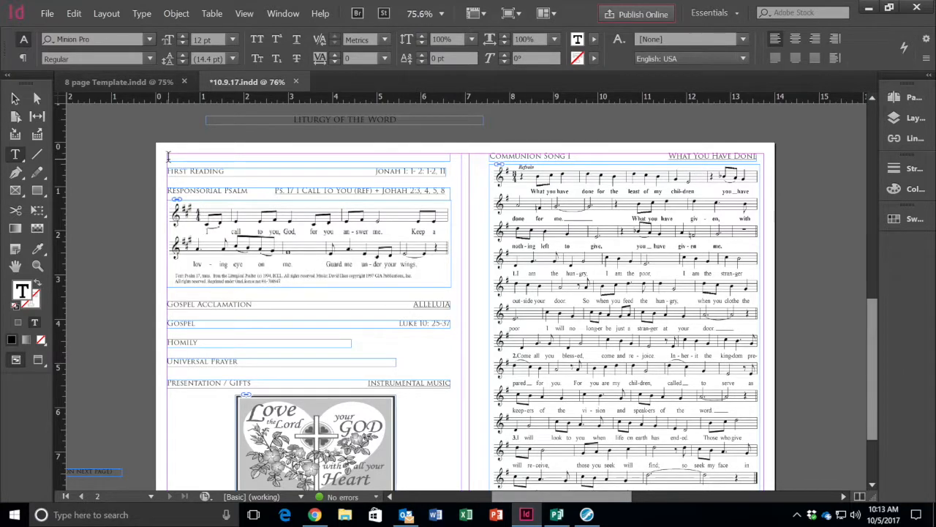
{"action": "left_click", "coordinate": [149, 39]}
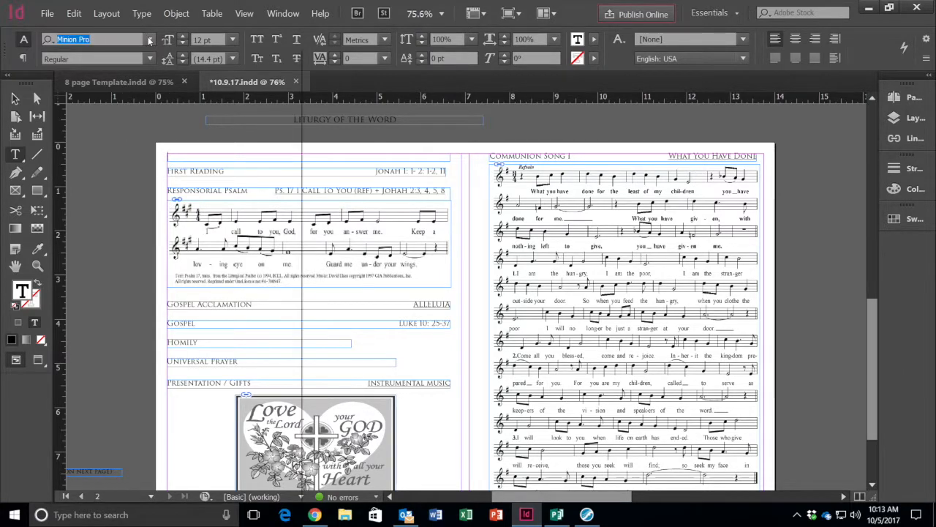
{"action": "left_click", "coordinate": [95, 82]}
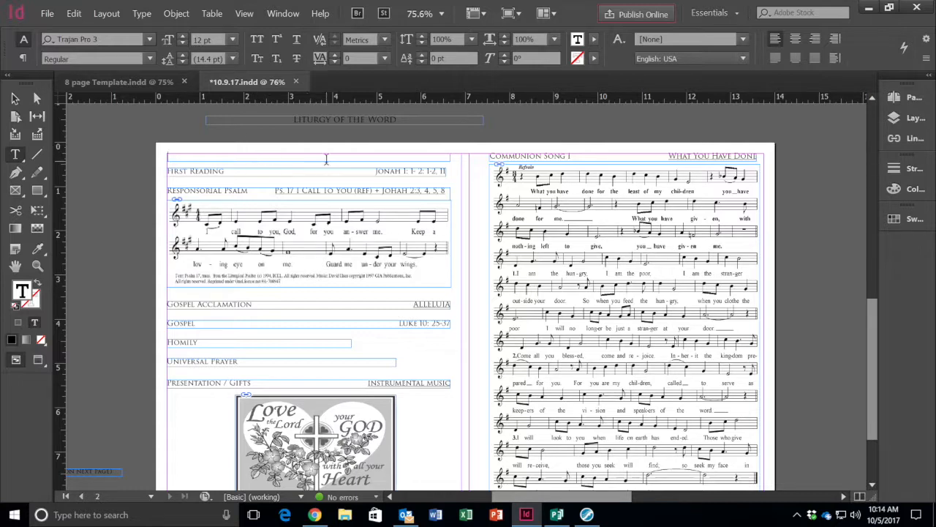
{"action": "type", "text": "LITurgy of the Word"}
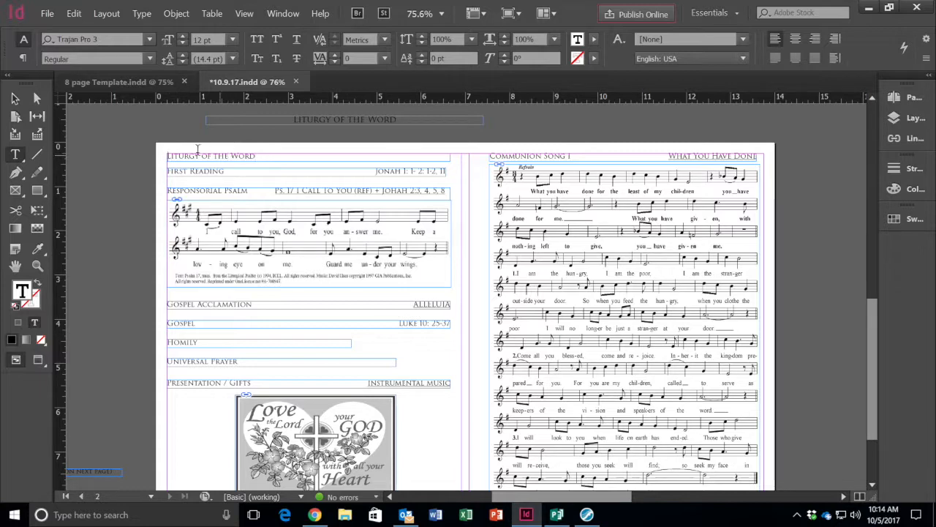
Center the new "Liturgy of the Word" title and set its font size to 14 pt
{"action": "left_click", "coordinate": [795, 41]}
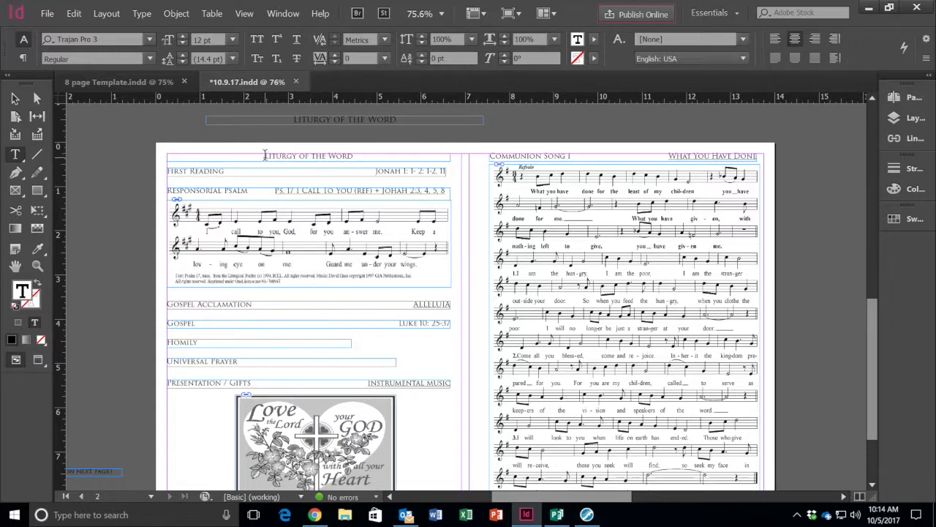
{"action": "left_click_drag", "start_coordinate": [265, 154], "coordinate": [377, 156]}
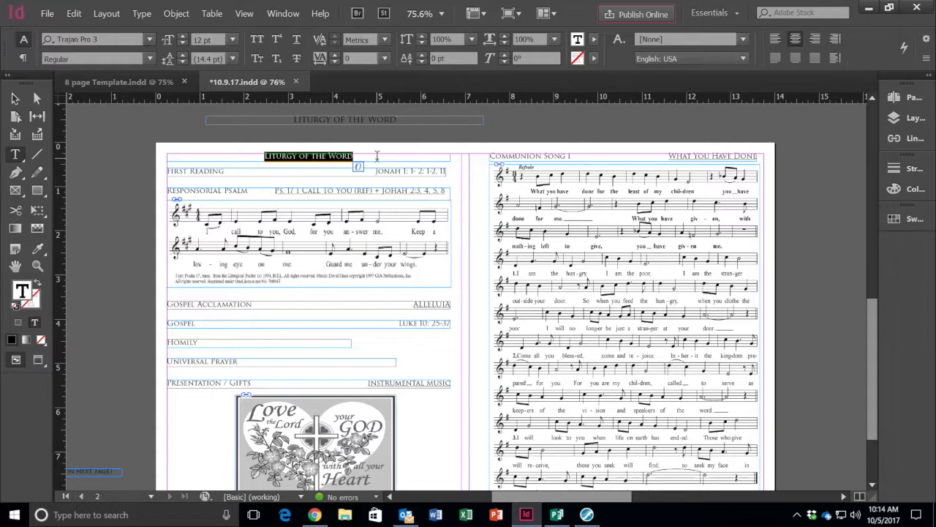
{"action": "left_click", "coordinate": [232, 40]}
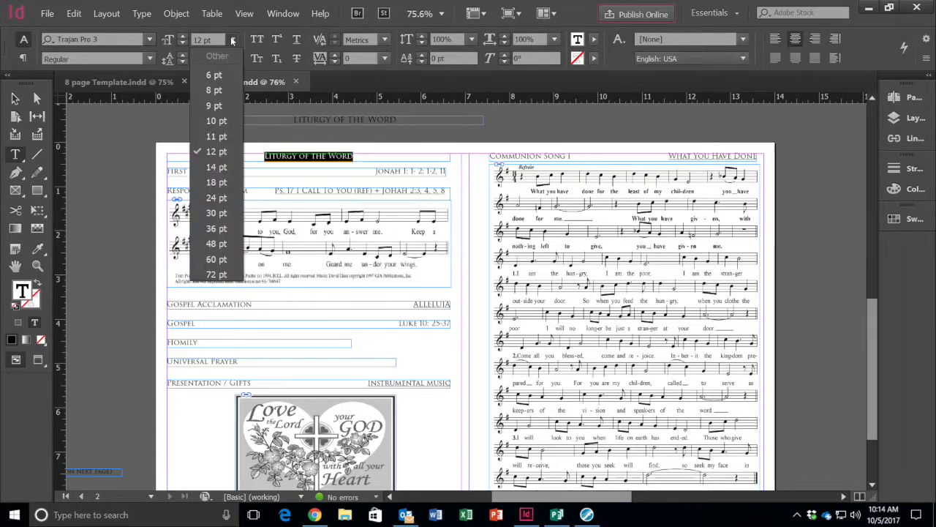
{"action": "left_click", "coordinate": [216, 167]}
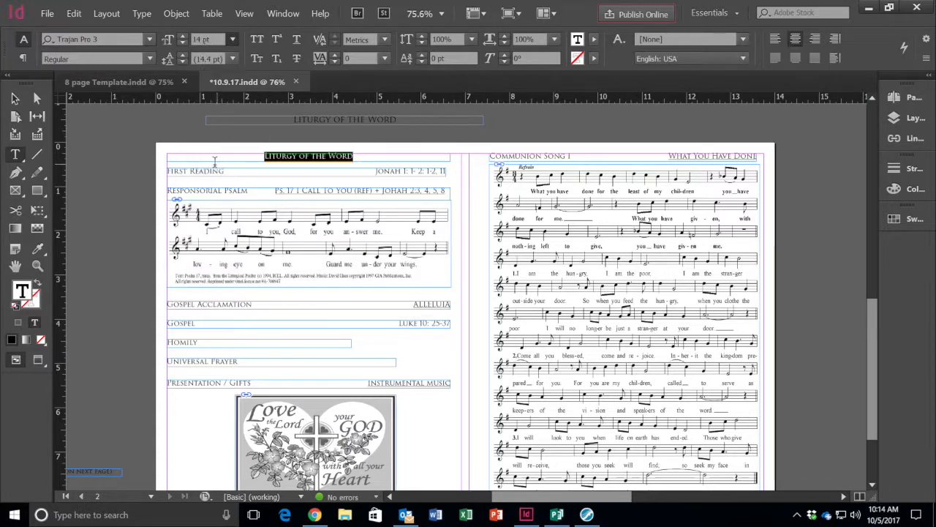
{"action": "left_click", "coordinate": [370, 158]}
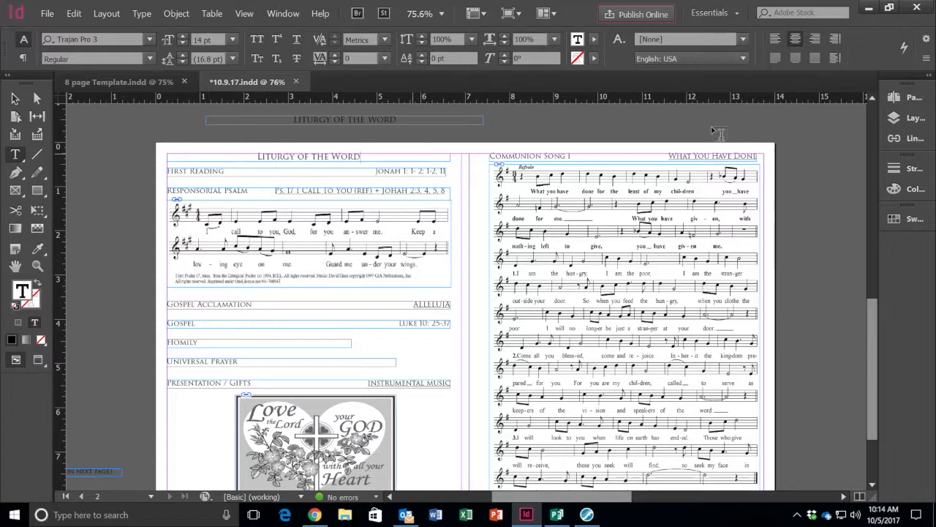
Move the "Love the Lord your God" picture onto the pasteboard beside the page, at about X -3.96 in, Y 4.19 in
{"action": "left_click_drag", "start_coordinate": [876, 320], "coordinate": [877, 338]}
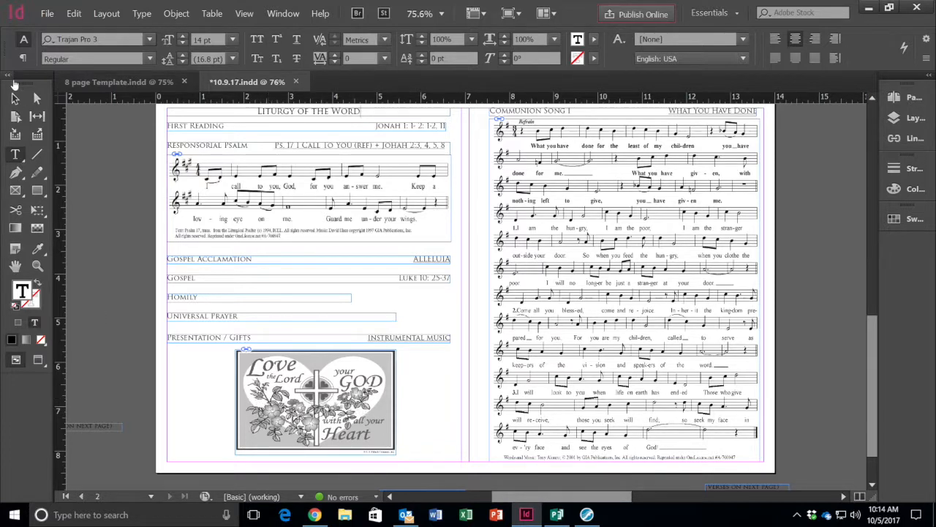
{"action": "left_click", "coordinate": [14, 99]}
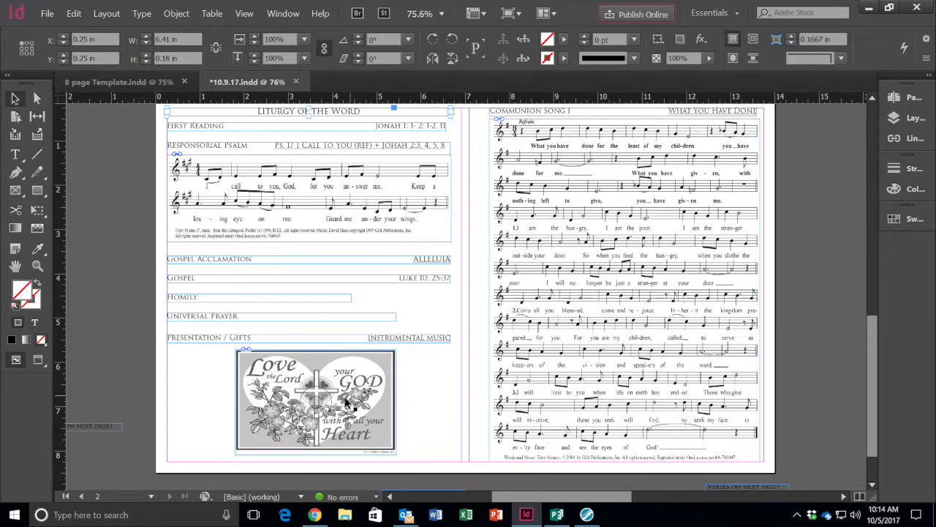
{"action": "left_click_drag", "start_coordinate": [344, 401], "coordinate": [88, 335]}
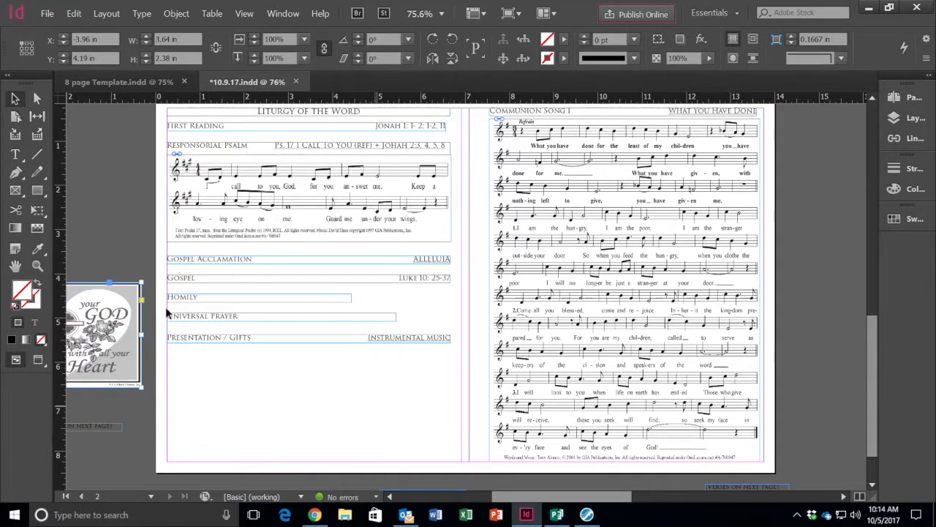
Draw an empty rectangular picture frame about 3.56 by 2.46 in below the "Presentation / Gifts" line
{"action": "left_click", "coordinate": [16, 190]}
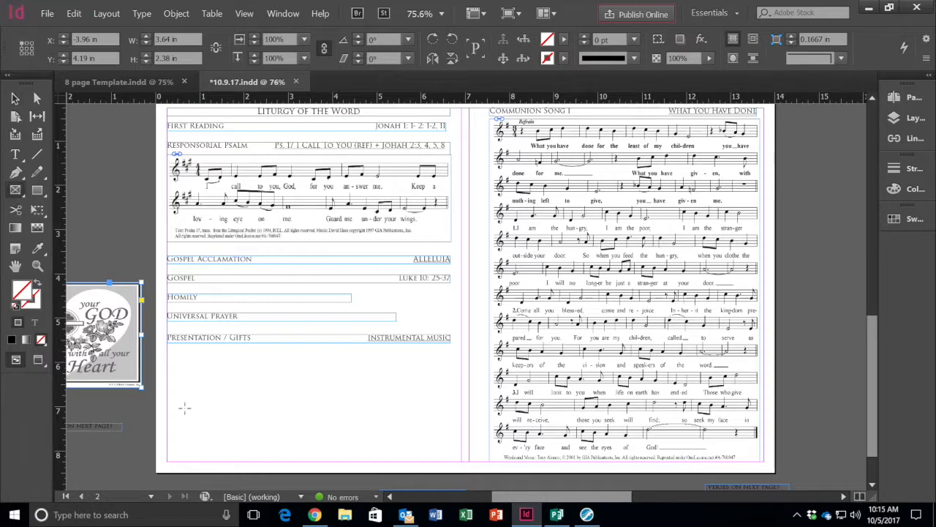
{"action": "left_click_drag", "start_coordinate": [232, 349], "coordinate": [390, 459]}
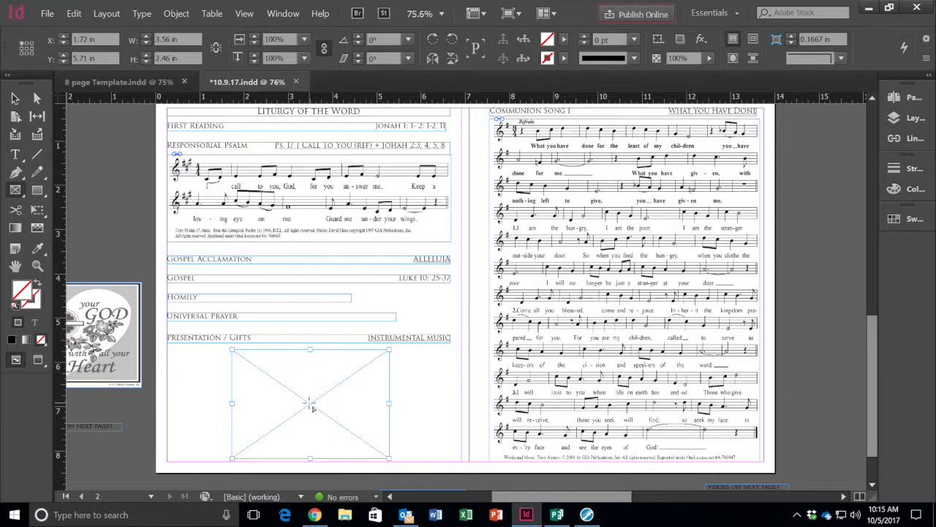
{"action": "left_click", "coordinate": [15, 98]}
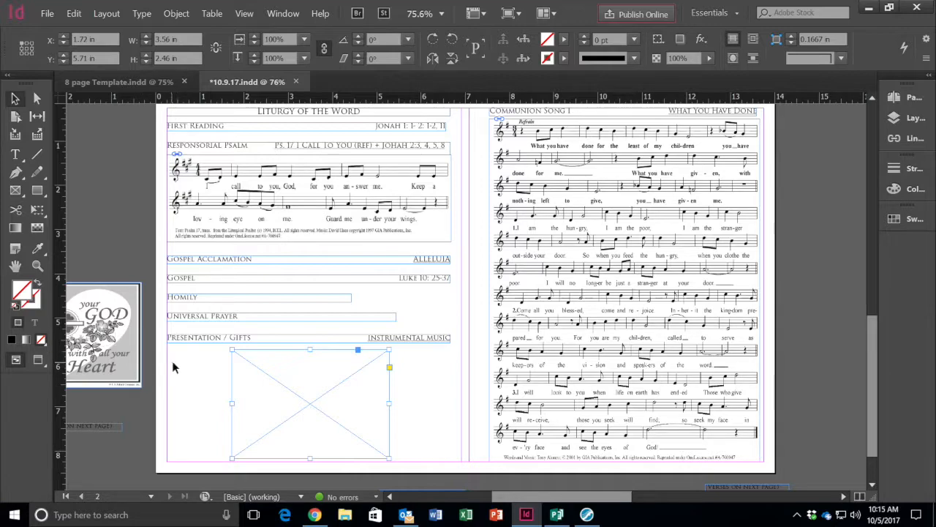
Switch to File Explorer, browse to the 12-05may folder in 2012 Church Clipart, preview the image e05-06e and check its file type
{"action": "left_click", "coordinate": [869, 10]}
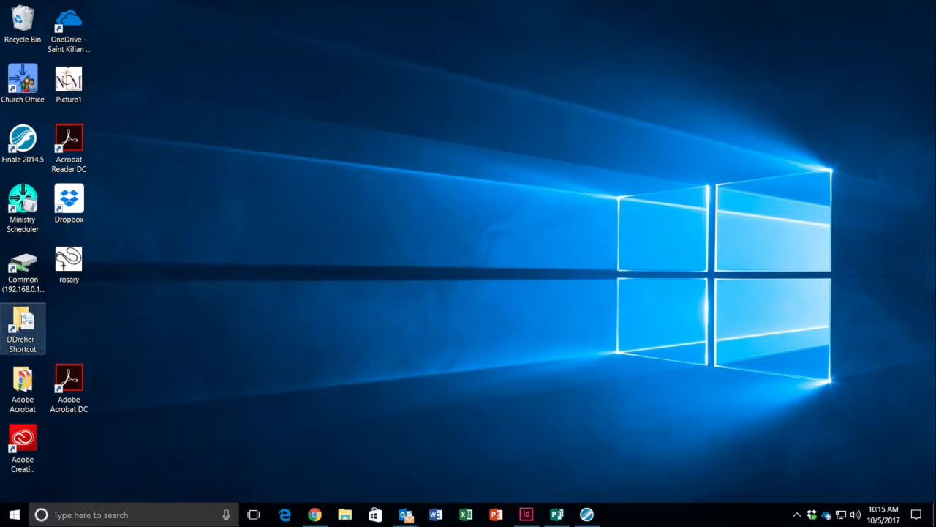
{"action": "left_click", "coordinate": [24, 320]}
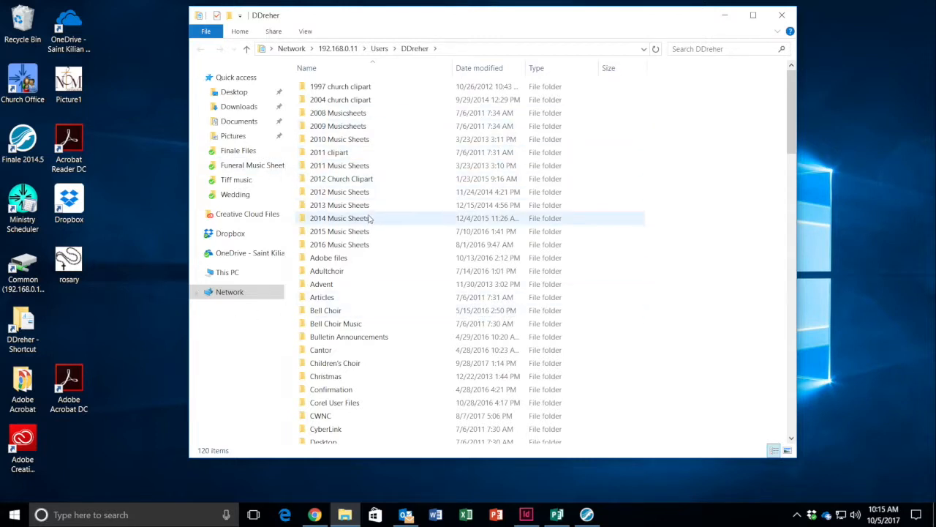
{"action": "left_click", "coordinate": [337, 182]}
{"action": "double_click", "coordinate": [334, 178]}
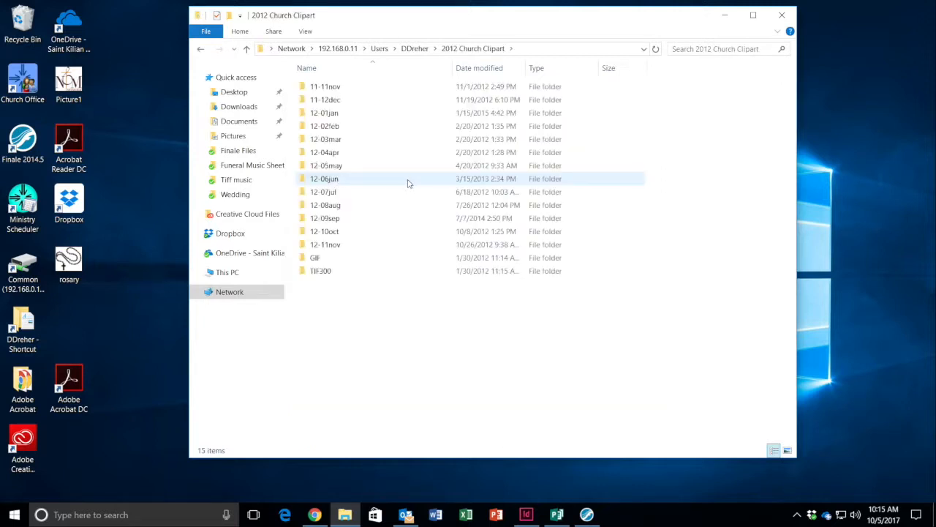
{"action": "double_click", "coordinate": [335, 167]}
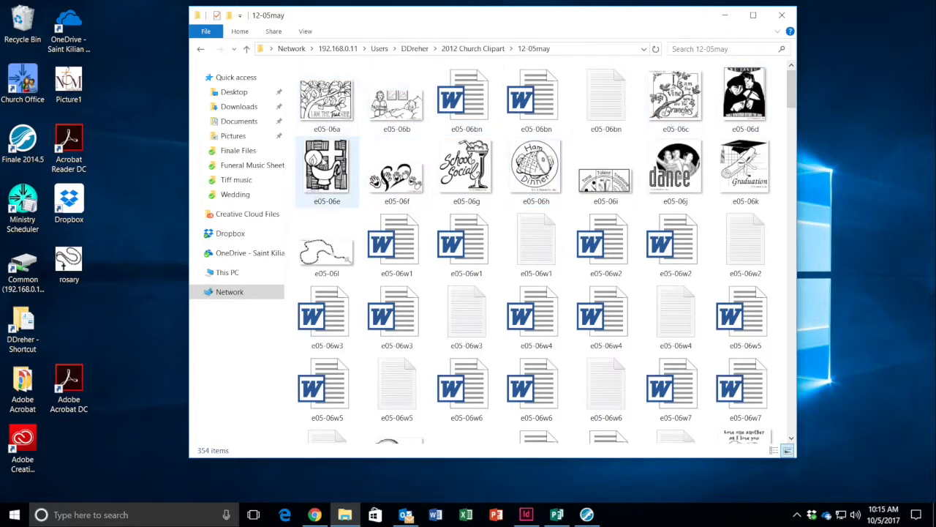
{"action": "left_click", "coordinate": [314, 161]}
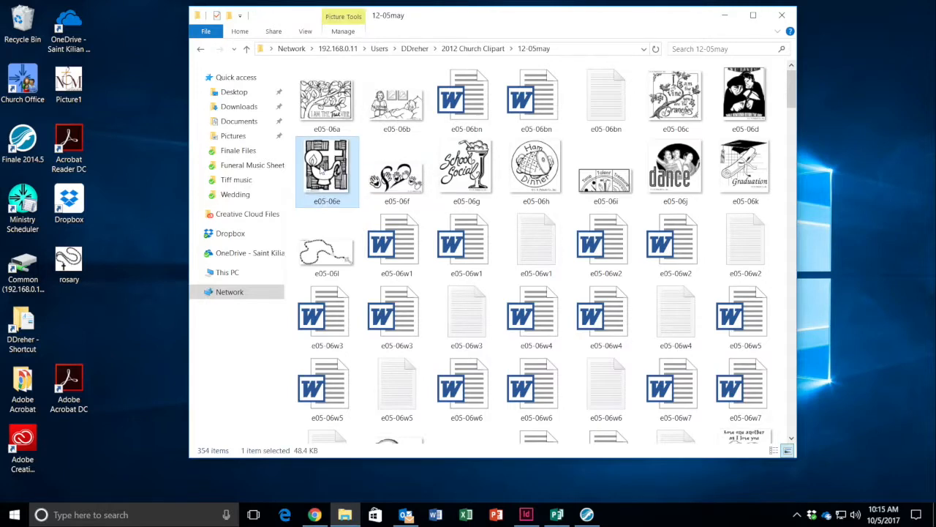
{"action": "double_click", "coordinate": [320, 170]}
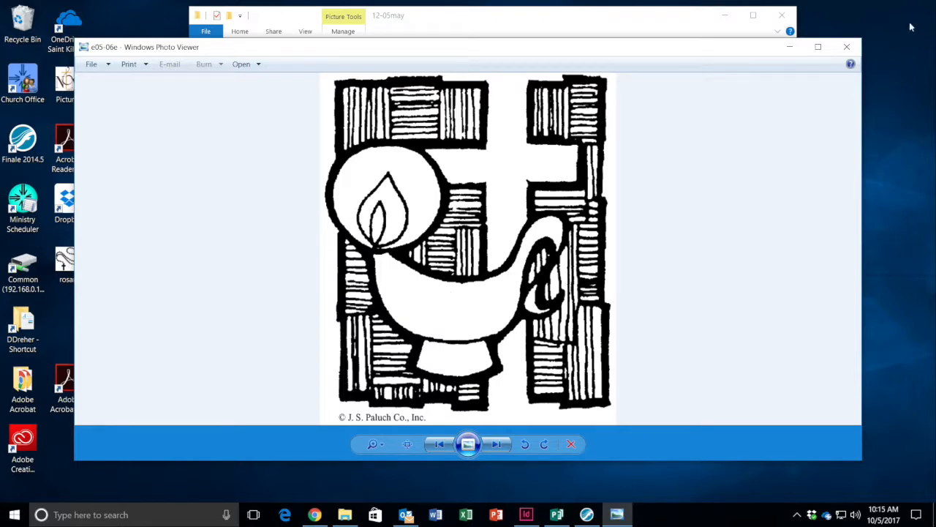
{"action": "left_click", "coordinate": [847, 46]}
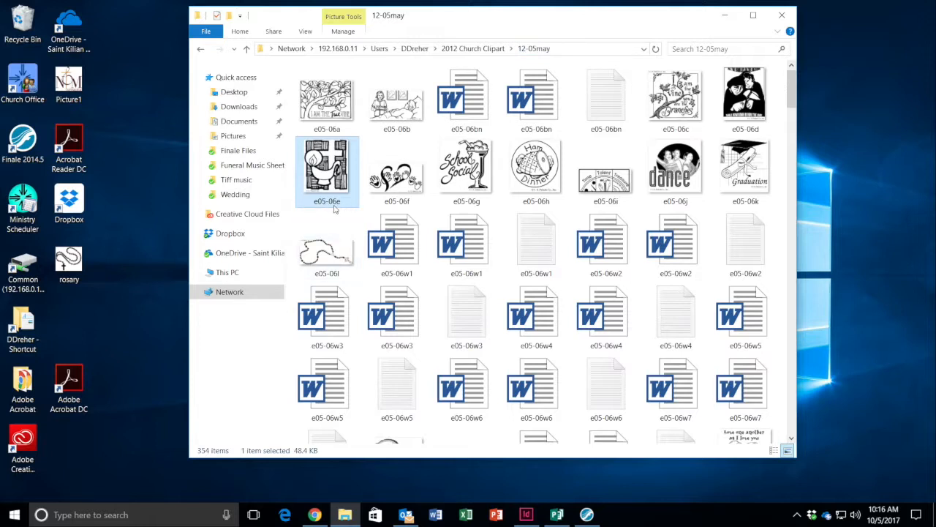
{"action": "mouse_move", "coordinate": [338, 208]}
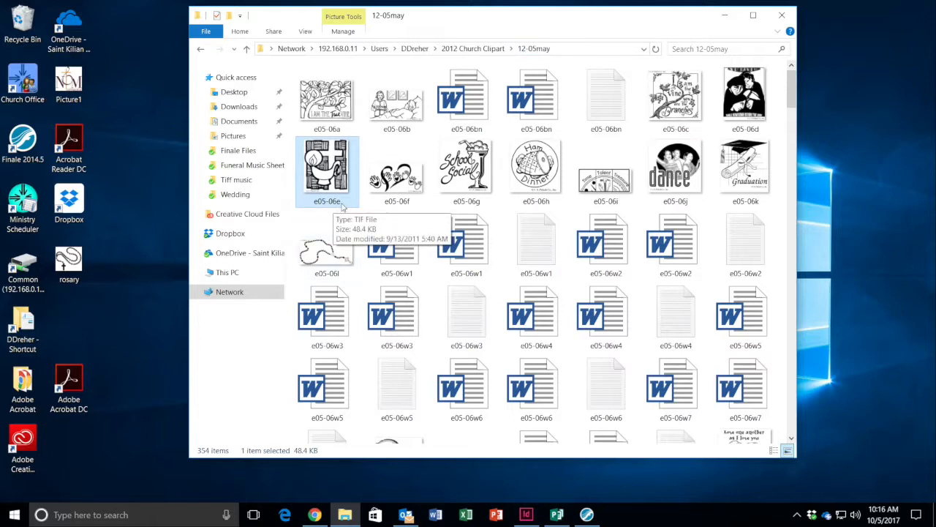
Switch back to InDesign and place e05-06e from 2012 Church Clipart, folder 12-05may, into the empty picture frame
{"action": "left_click", "coordinate": [526, 514]}
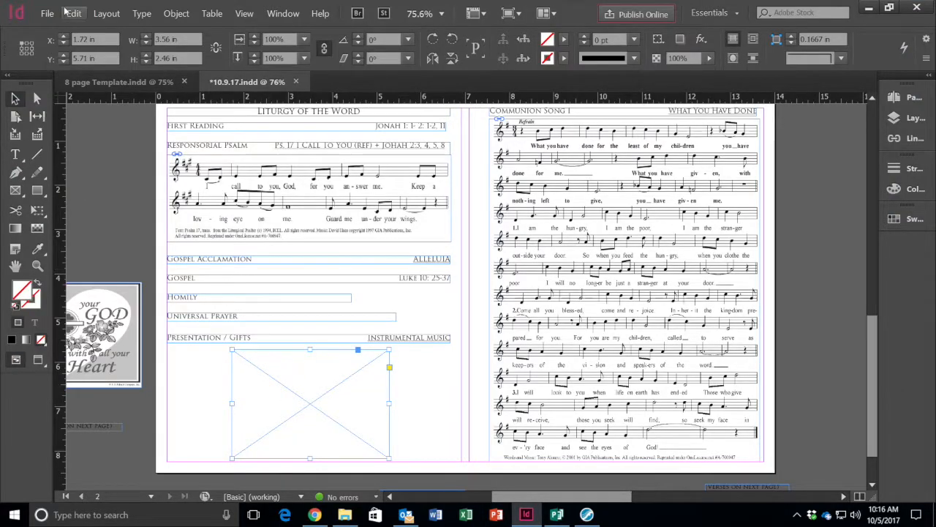
{"action": "left_click", "coordinate": [72, 13]}
{"action": "mouse_move", "coordinate": [46, 15]}
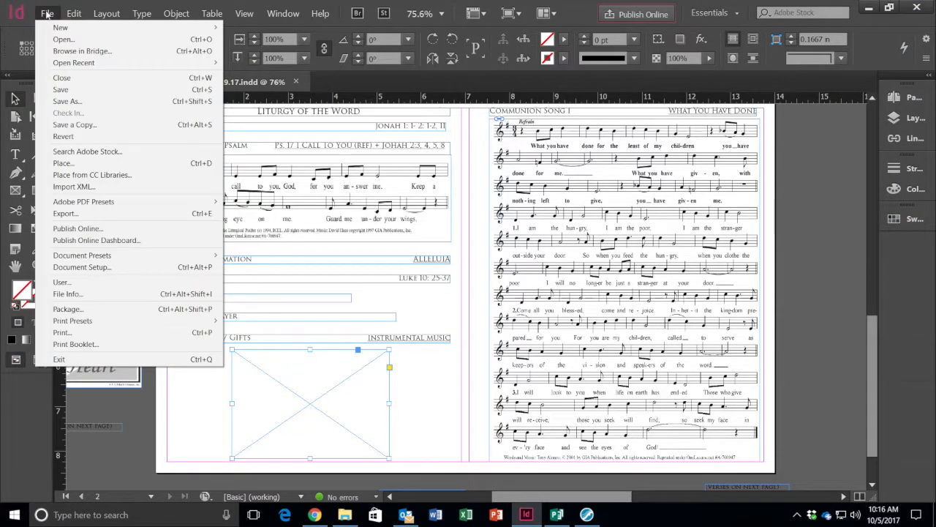
{"action": "left_click", "coordinate": [62, 162]}
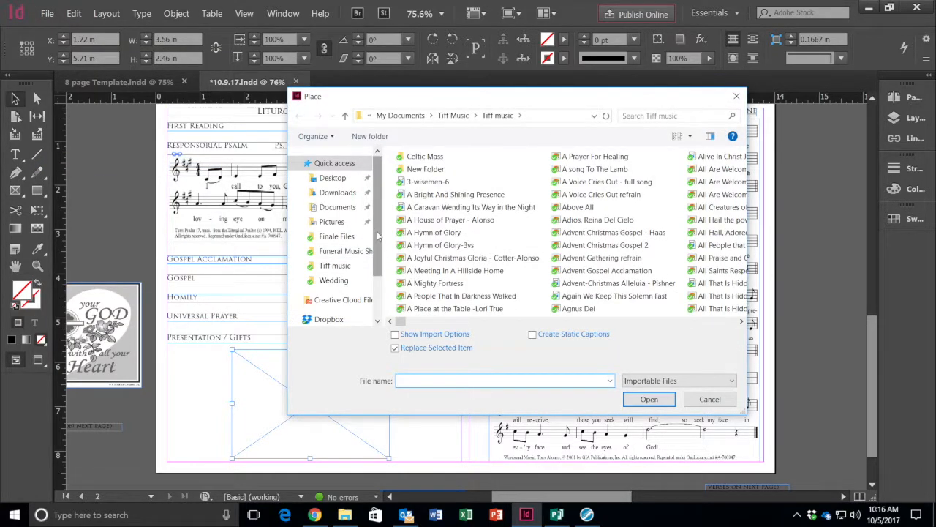
{"action": "left_click", "coordinate": [332, 178]}
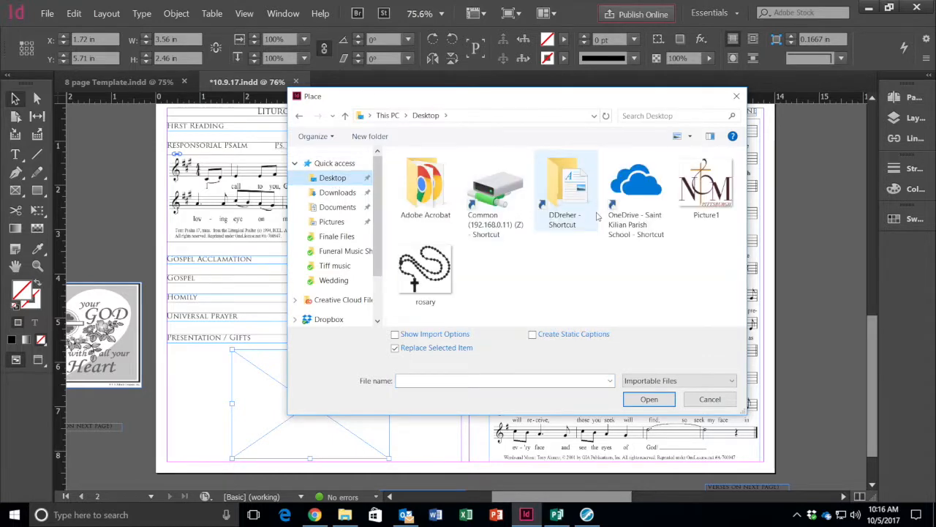
{"action": "double_click", "coordinate": [570, 201]}
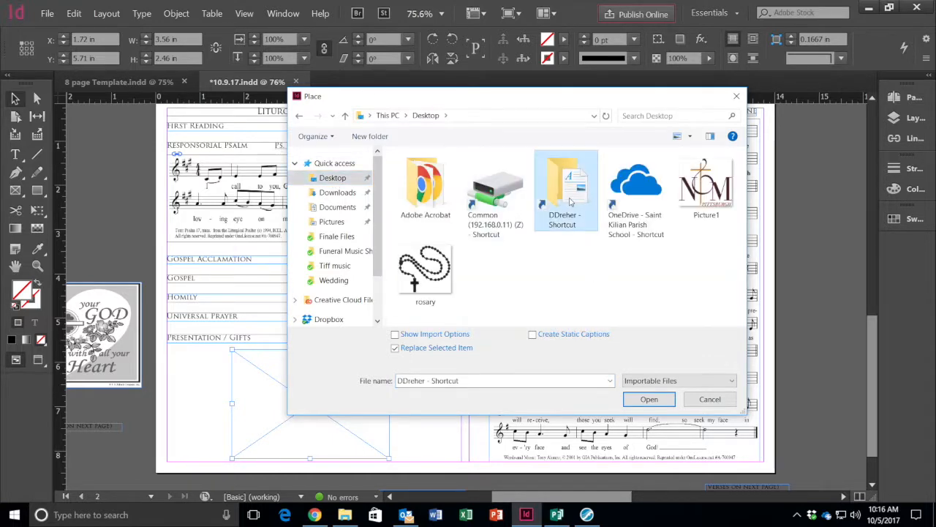
{"action": "double_click", "coordinate": [485, 265]}
{"action": "double_click", "coordinate": [435, 252]}
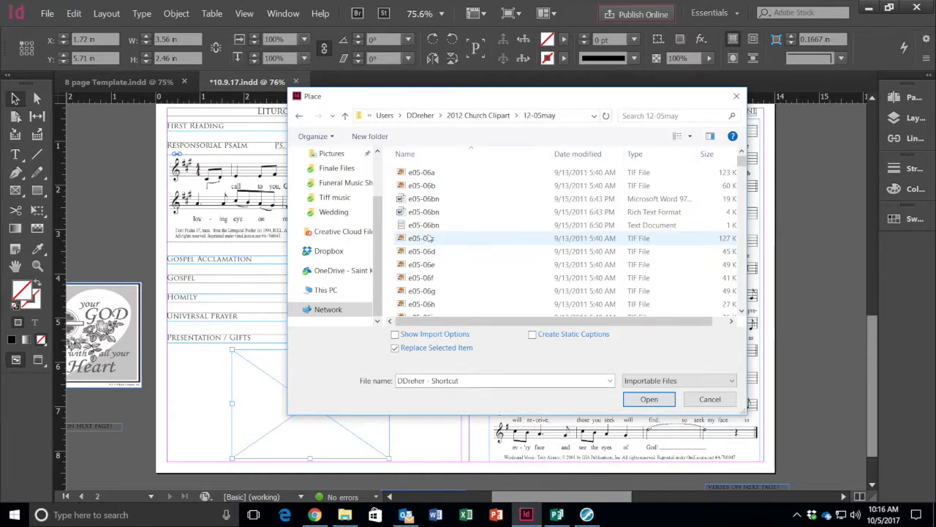
{"action": "double_click", "coordinate": [421, 265]}
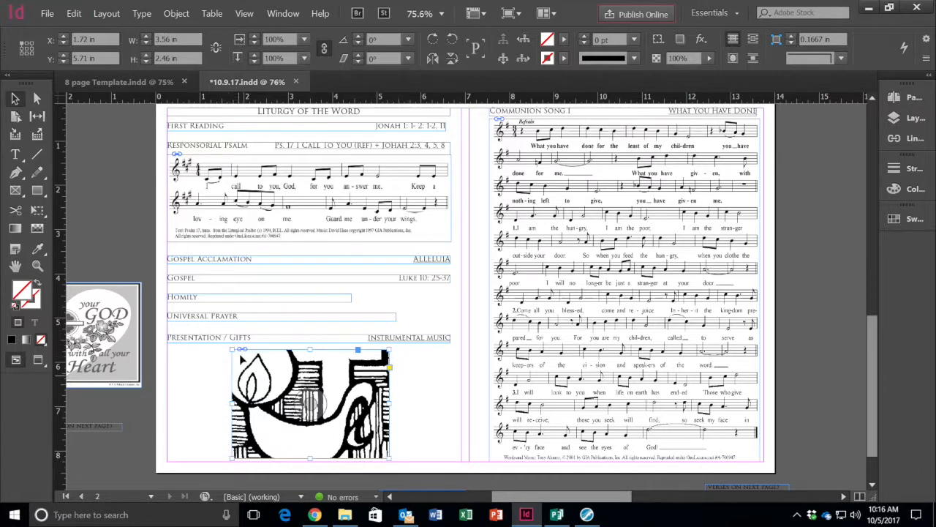
Resize the placed lamp-and-cross image inside its frame to 3.56 by 2.46 in so it fills the frame exactly
{"action": "left_click", "coordinate": [310, 401]}
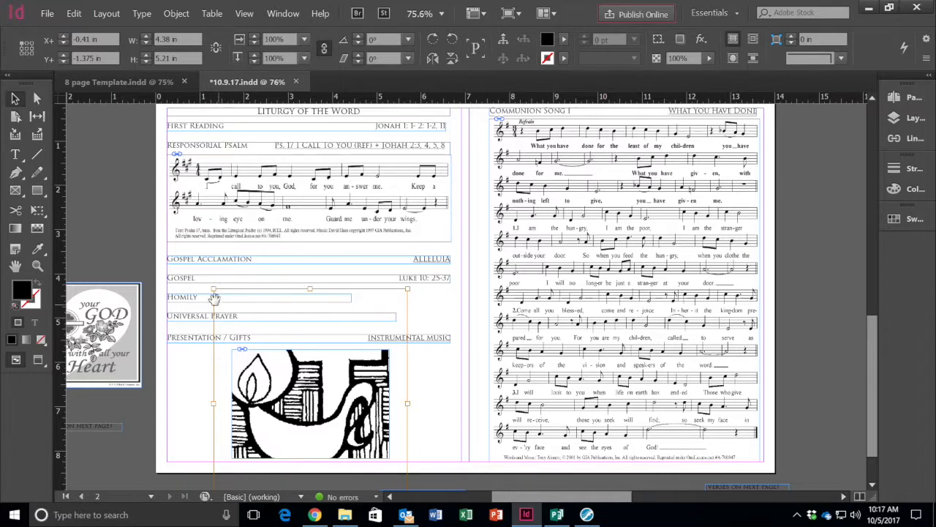
{"action": "left_click_drag", "start_coordinate": [214, 287], "coordinate": [232, 350]}
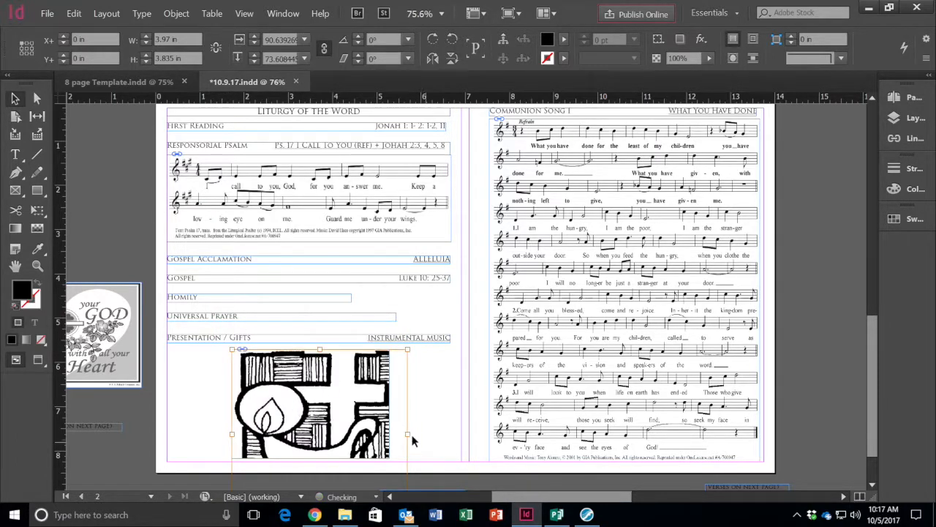
{"action": "left_click_drag", "start_coordinate": [408, 433], "coordinate": [386, 432]}
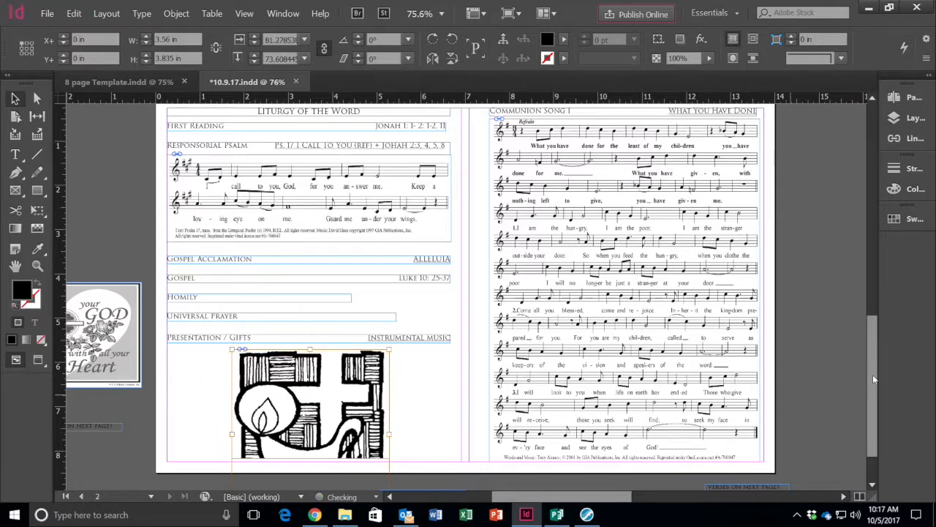
{"action": "scroll", "coordinate": [877, 415], "scroll_direction": "down", "scroll_amount": 2}
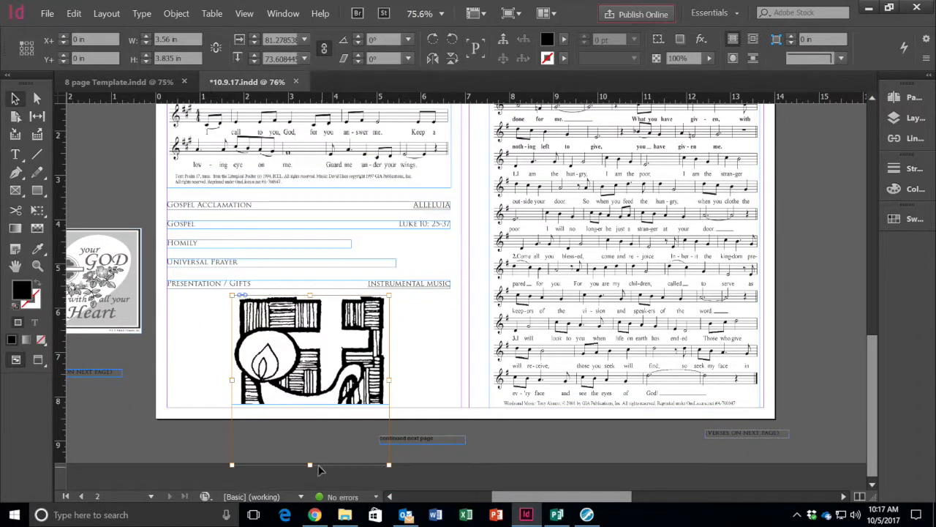
{"action": "left_click_drag", "start_coordinate": [310, 465], "coordinate": [311, 404]}
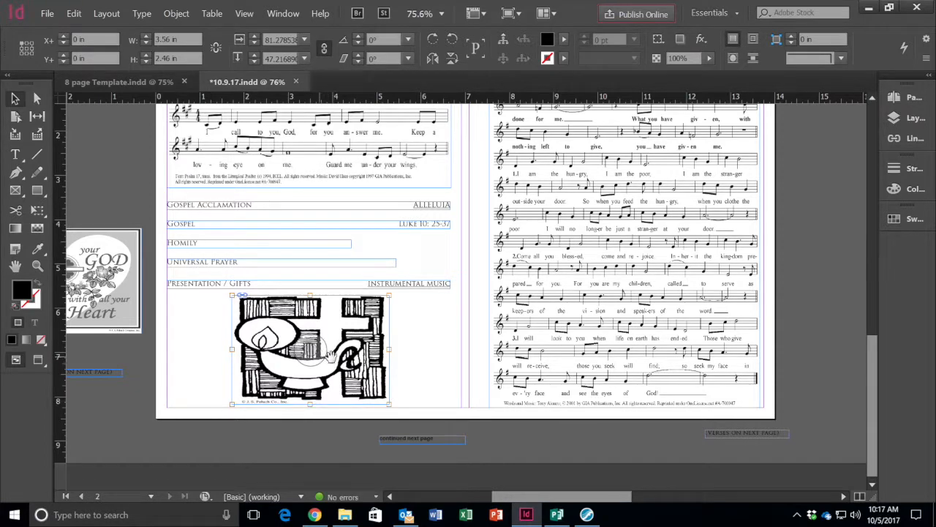
Narrow the lamp-and-cross image to 2.78 in within its frame and shorten it so the copyright line fits inside
{"action": "left_click_drag", "start_coordinate": [389, 350], "coordinate": [321, 353]}
{"action": "left_click", "coordinate": [401, 355]}
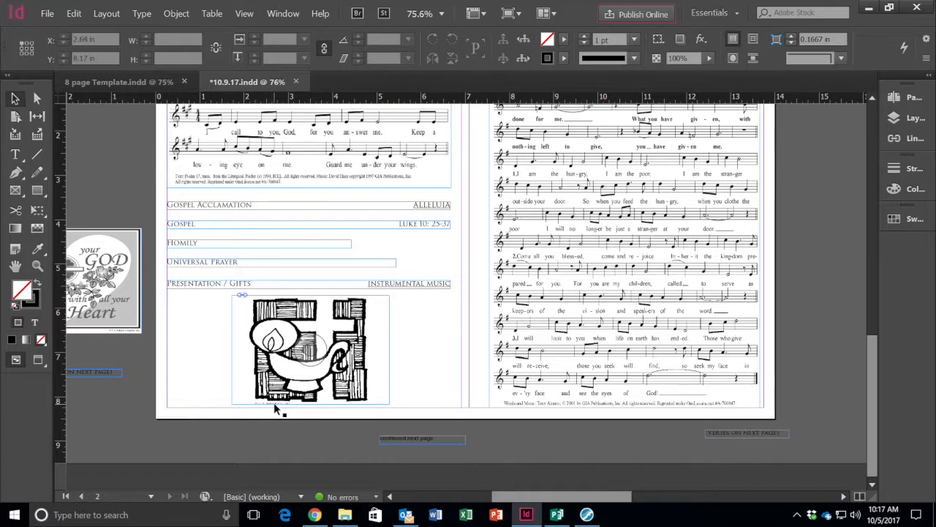
{"action": "left_click", "coordinate": [307, 407]}
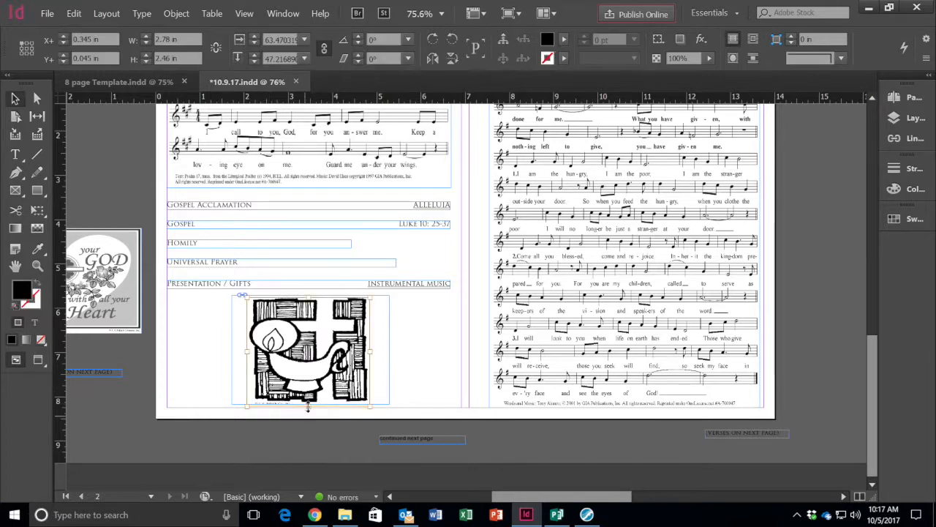
{"action": "left_click_drag", "start_coordinate": [308, 408], "coordinate": [307, 398]}
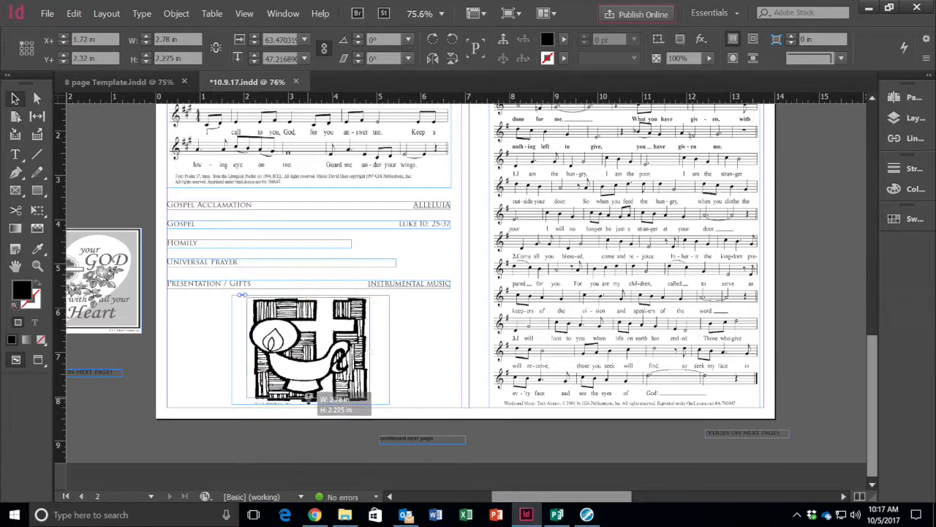
{"action": "left_click", "coordinate": [414, 376]}
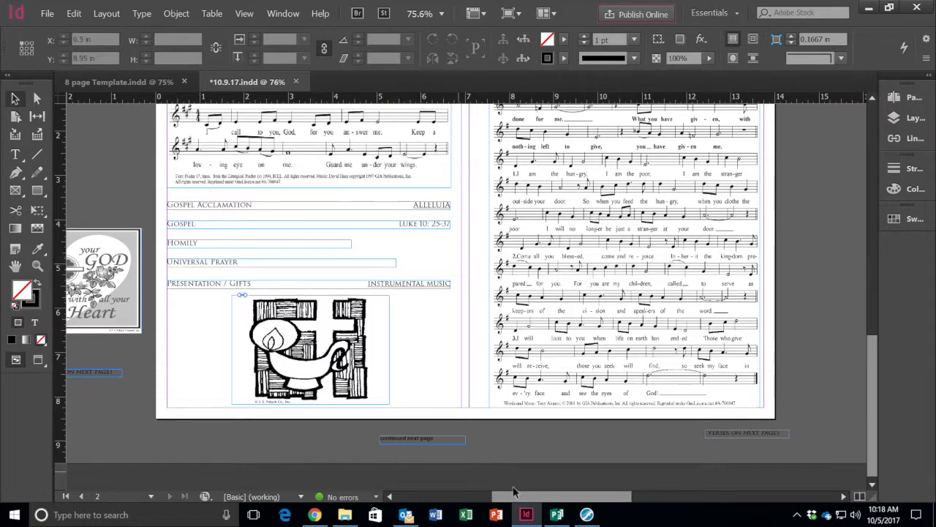
Switch to Finale, browse the Finale Files folder for saved scores without opening one, and return to InDesign
{"action": "left_click_drag", "start_coordinate": [532, 497], "coordinate": [554, 500]}
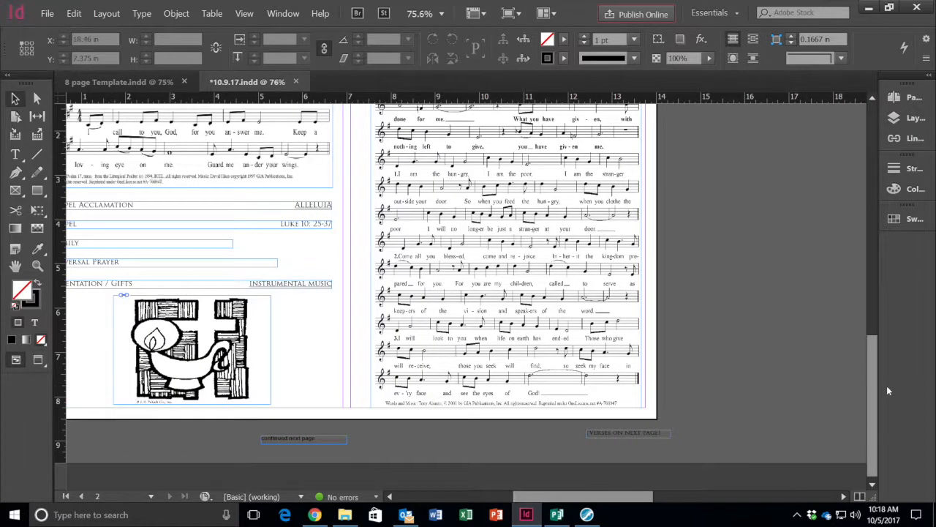
{"action": "scroll", "coordinate": [872, 393], "scroll_direction": "up", "scroll_amount": 2}
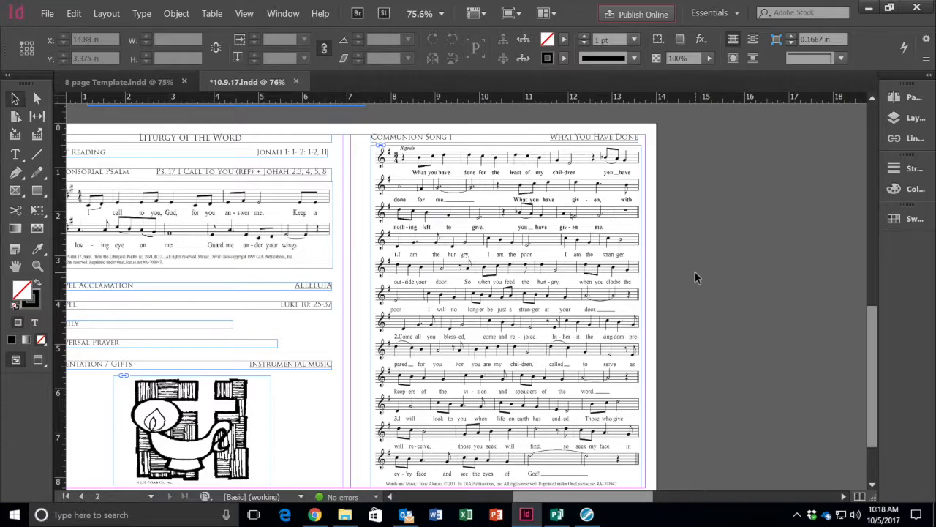
{"action": "left_click", "coordinate": [586, 514]}
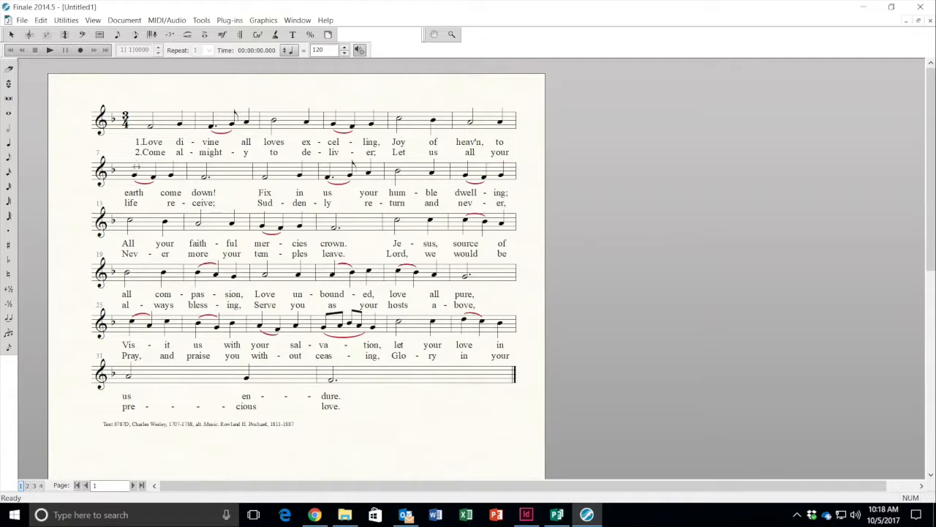
{"action": "left_click", "coordinate": [22, 21]}
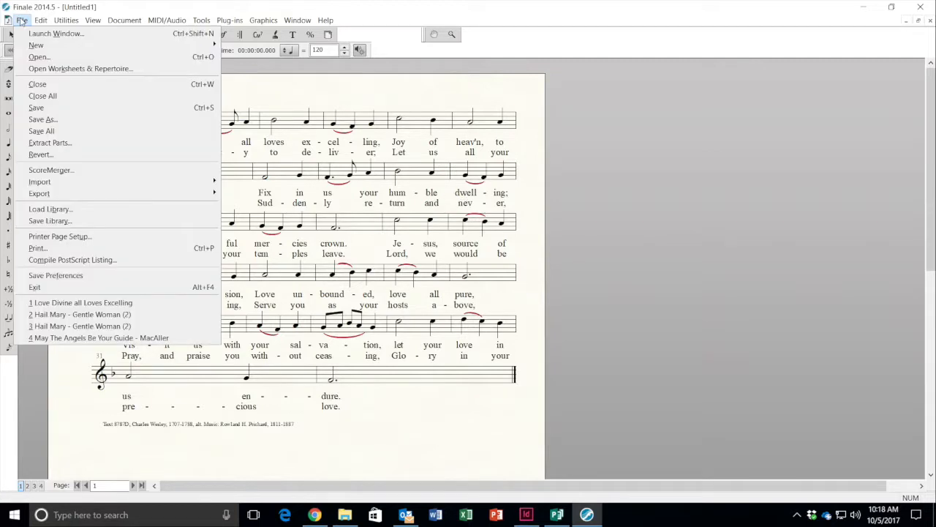
{"action": "left_click", "coordinate": [38, 57]}
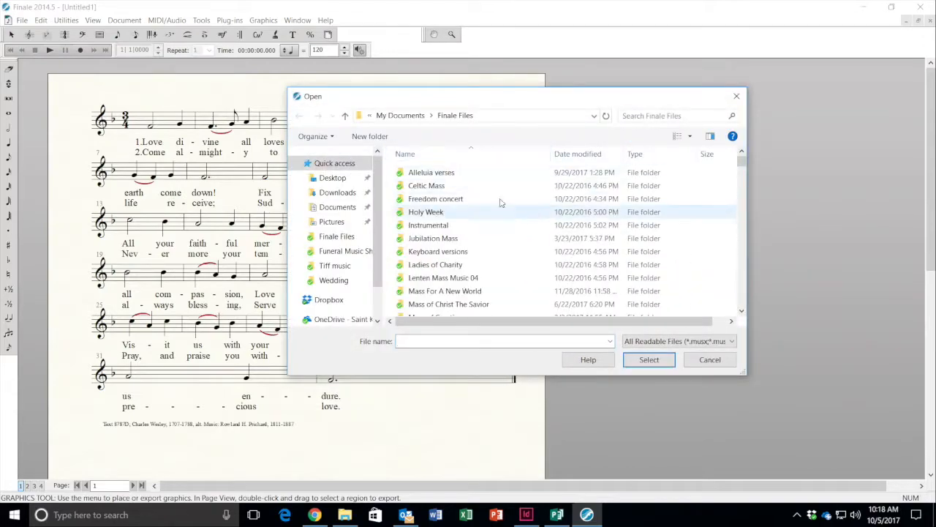
{"action": "mouse_move", "coordinate": [742, 164]}
{"action": "left_mouse_down"}
{"action": "mouse_move", "coordinate": [742, 256]}
{"action": "mouse_move", "coordinate": [742, 160]}
{"action": "left_mouse_up"}
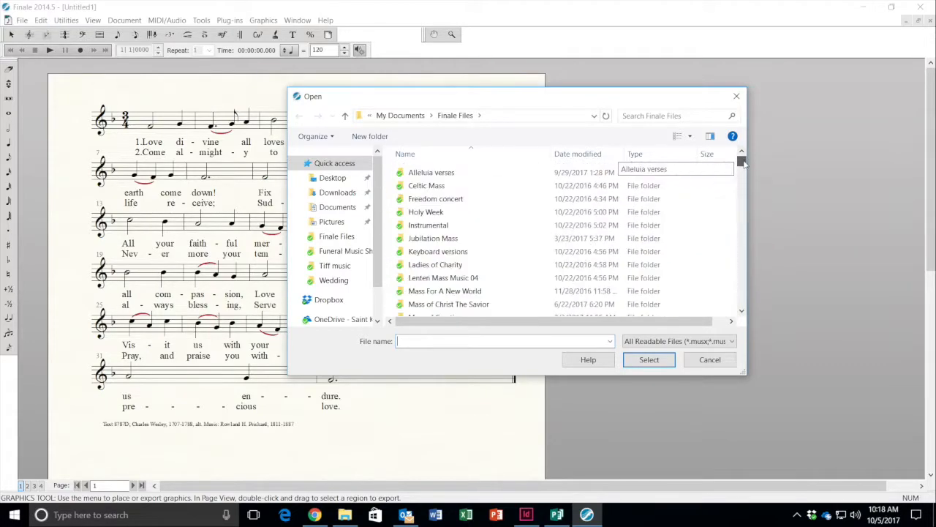
{"action": "left_click", "coordinate": [736, 96]}
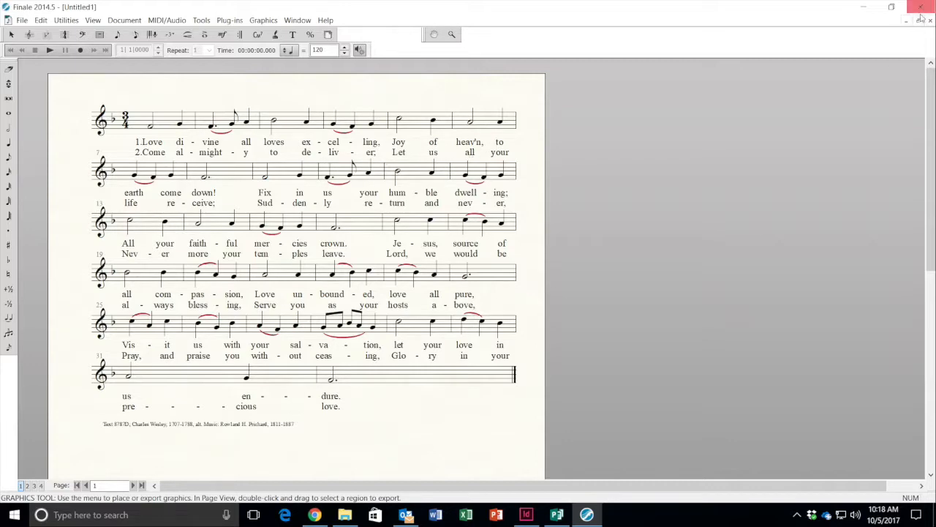
{"action": "left_click", "coordinate": [863, 9]}
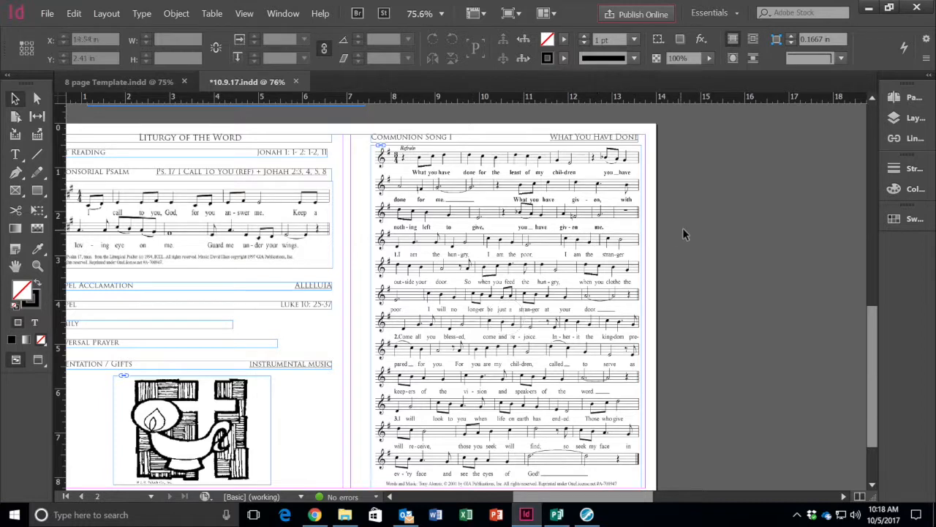
Examine the Communion Song 1 music image on page 2 and the Gathering Song under the parish header on the front page
{"action": "left_click", "coordinate": [505, 316]}
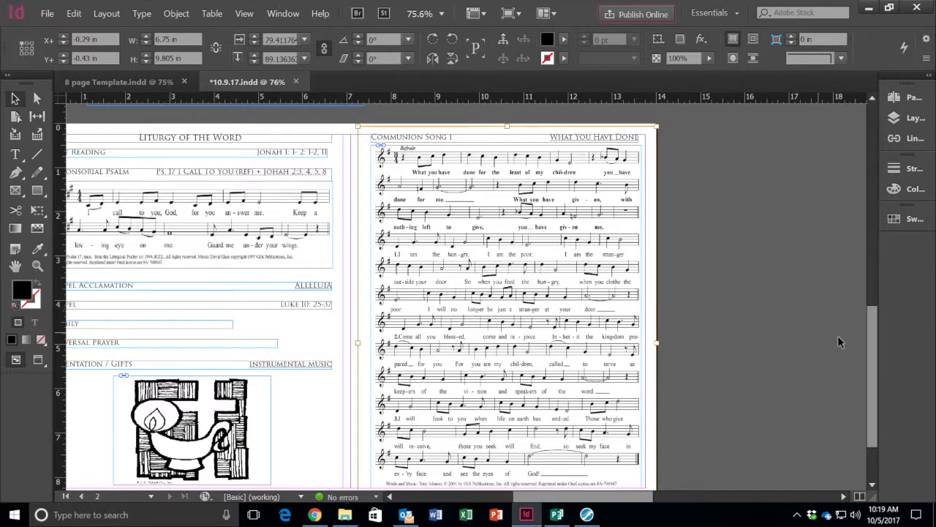
{"action": "left_click_drag", "start_coordinate": [874, 334], "coordinate": [871, 345]}
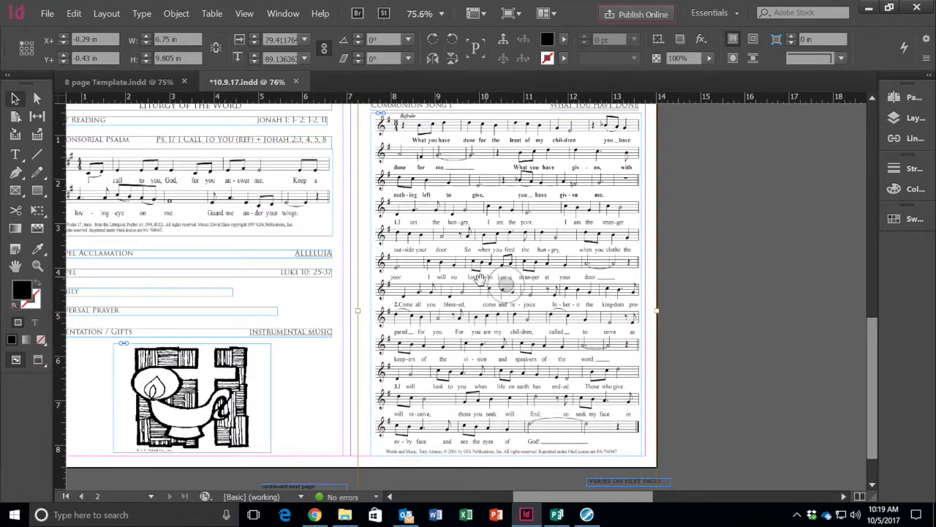
{"action": "left_click", "coordinate": [707, 248]}
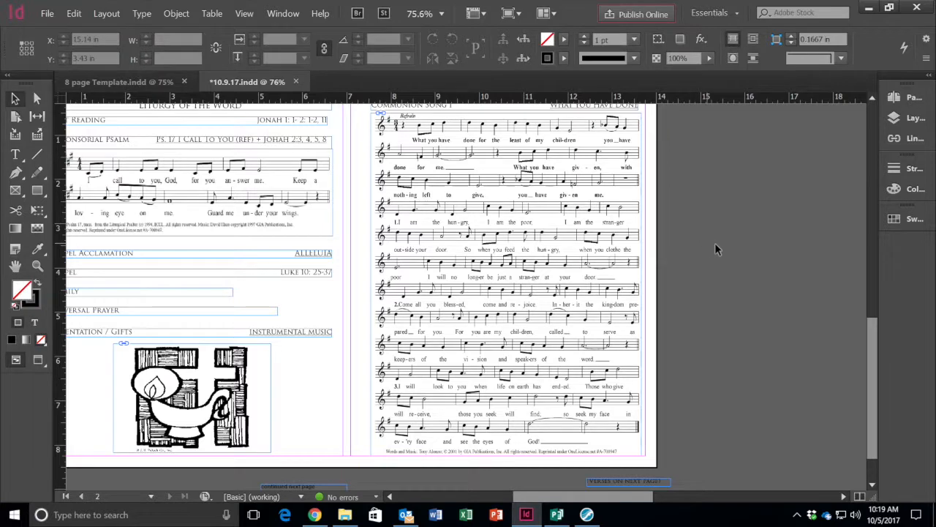
{"action": "left_click_drag", "start_coordinate": [874, 369], "coordinate": [869, 177]}
{"action": "left_click_drag", "start_coordinate": [538, 499], "coordinate": [659, 500]}
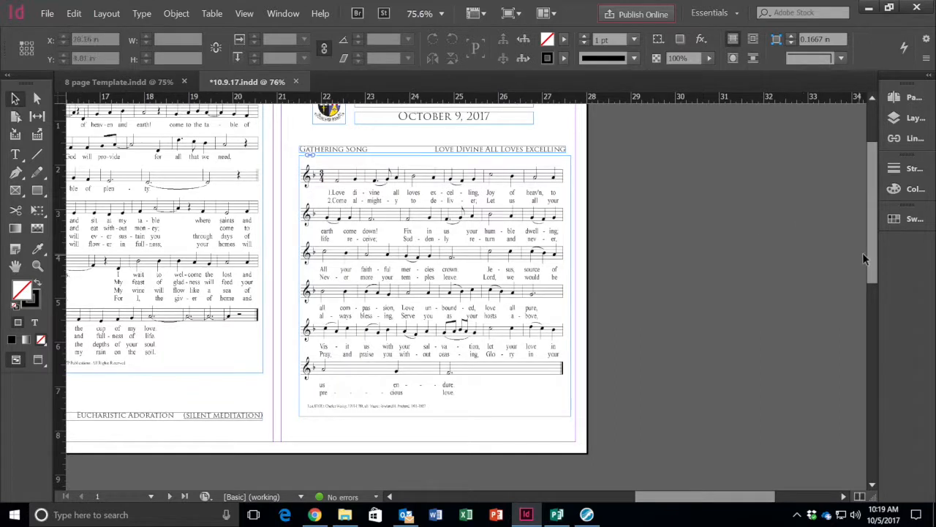
{"action": "mouse_move", "coordinate": [875, 252]}
{"action": "left_mouse_down"}
{"action": "mouse_move", "coordinate": [871, 221]}
{"action": "mouse_move", "coordinate": [870, 250]}
{"action": "mouse_move", "coordinate": [869, 235]}
{"action": "left_mouse_up"}
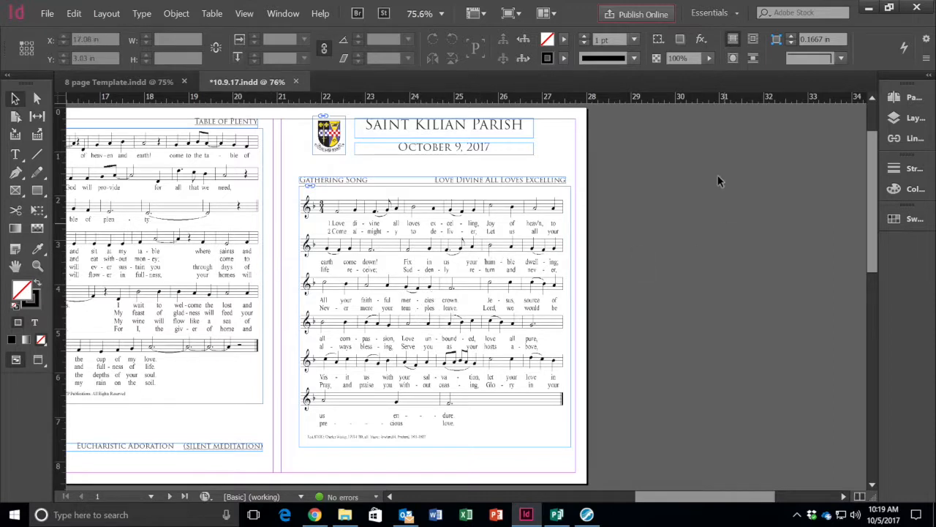
{"action": "left_click_drag", "start_coordinate": [873, 225], "coordinate": [870, 221]}
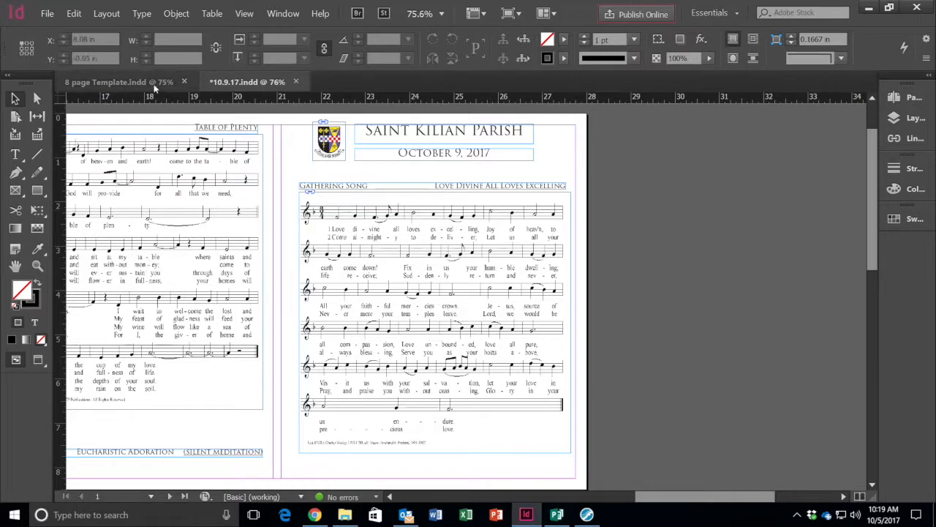
Switch to the 8 page Template document and review its page arrangement, from the NPM Pittsburgh cover through the inside spreads
{"action": "left_click", "coordinate": [107, 83]}
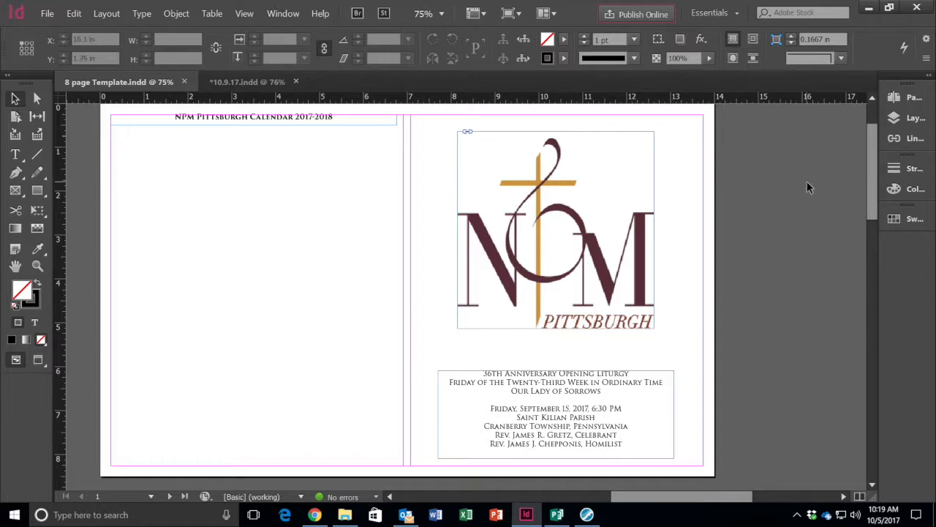
{"action": "left_click_drag", "start_coordinate": [872, 144], "coordinate": [861, 377]}
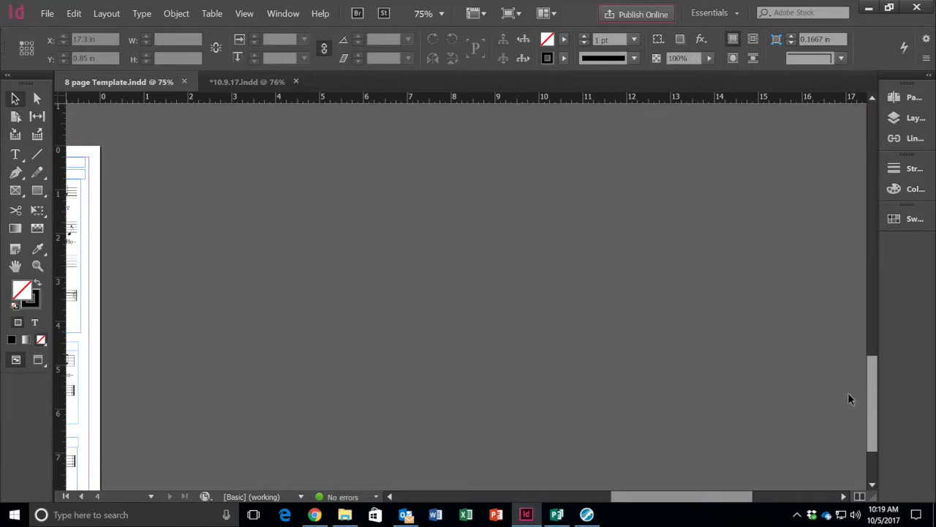
{"action": "left_click_drag", "start_coordinate": [724, 497], "coordinate": [602, 496]}
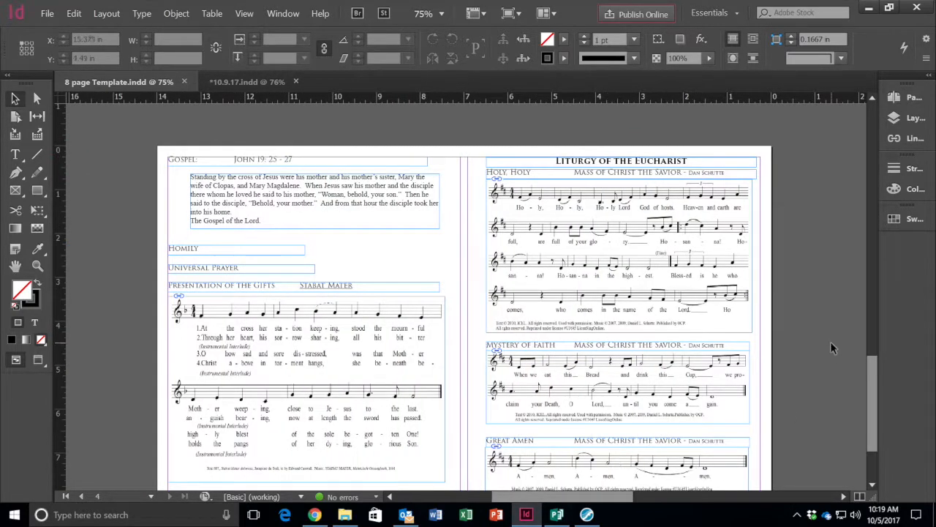
{"action": "left_click_drag", "start_coordinate": [873, 381], "coordinate": [868, 257]}
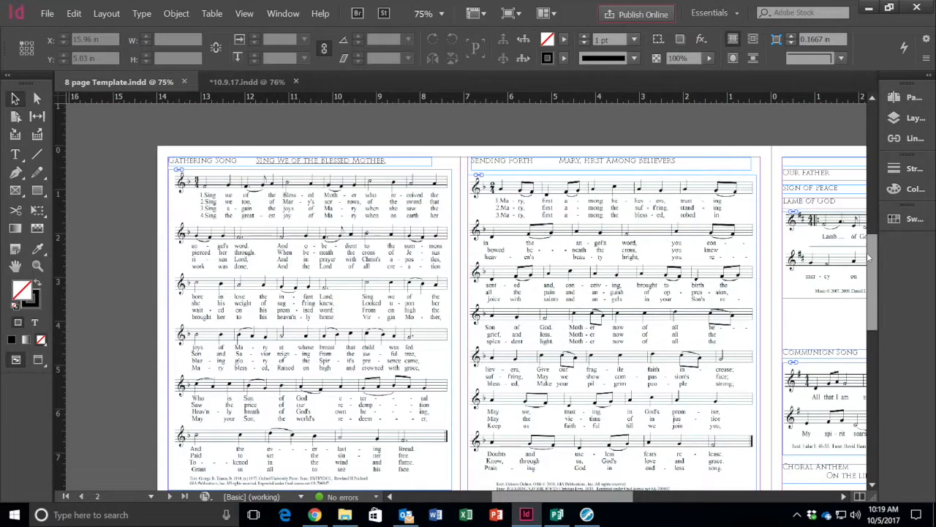
{"action": "left_click_drag", "start_coordinate": [561, 498], "coordinate": [672, 498]}
{"action": "left_click_drag", "start_coordinate": [870, 295], "coordinate": [869, 184]}
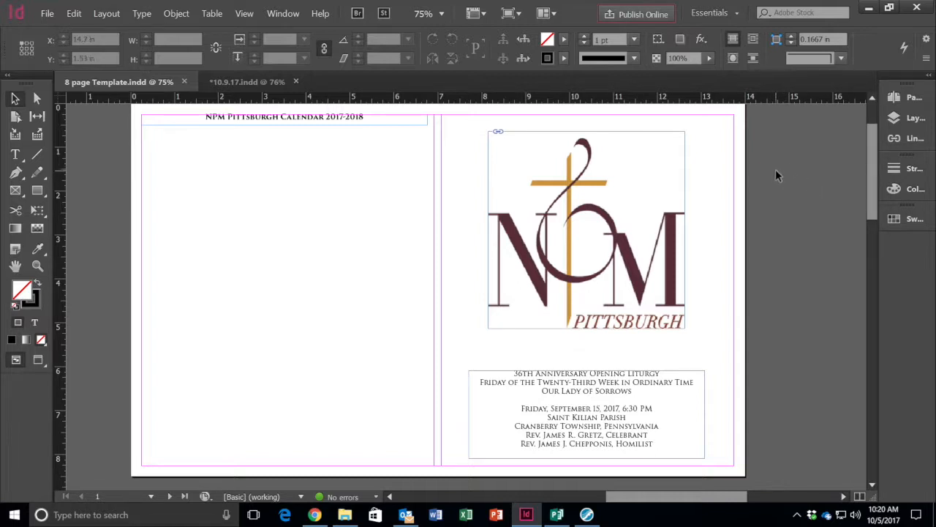
{"action": "left_click_drag", "start_coordinate": [874, 172], "coordinate": [872, 288]}
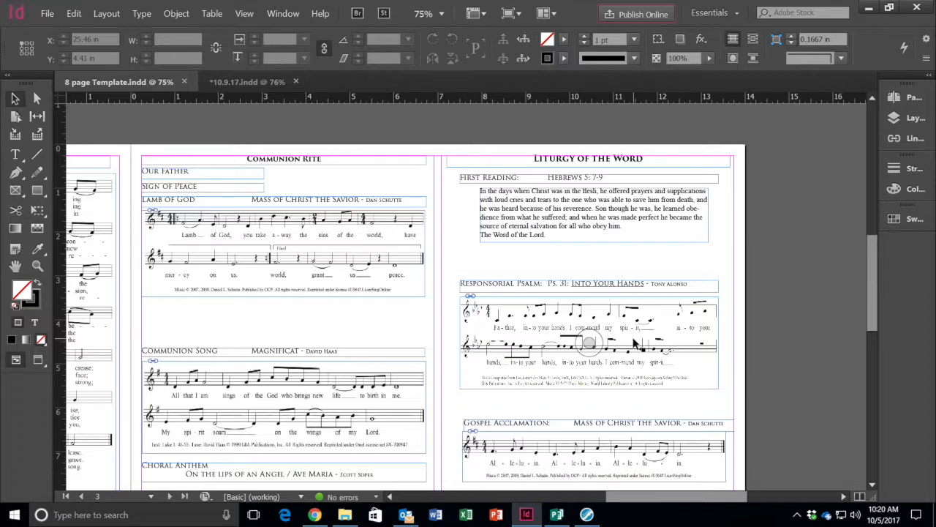
Switch to Chrome, review One License's home page and How One License Works section, go back one page, and switch to the Mac desktop
{"action": "left_click", "coordinate": [314, 514]}
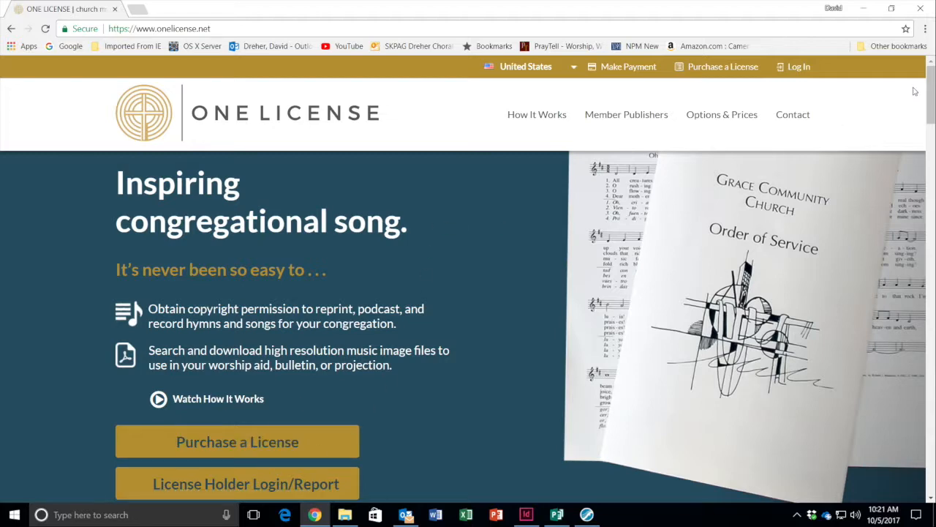
{"action": "left_click_drag", "start_coordinate": [932, 93], "coordinate": [931, 208]}
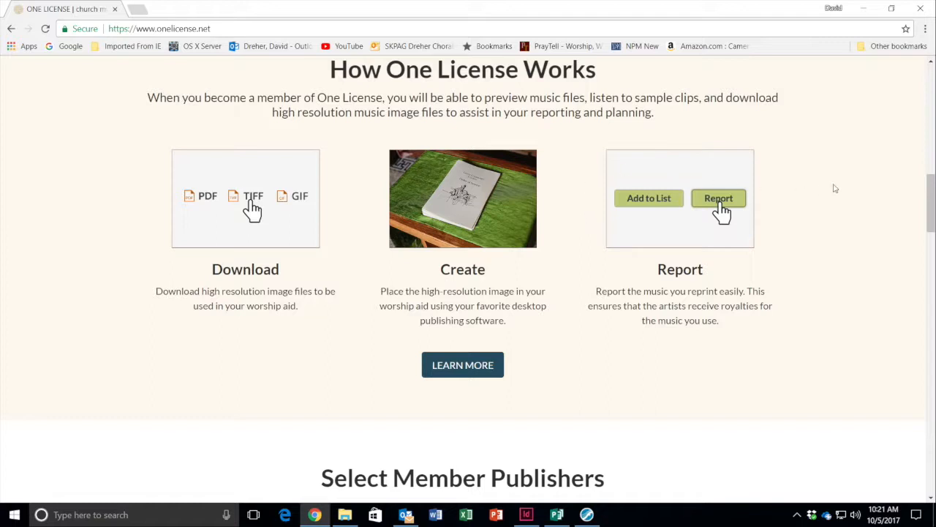
{"action": "left_click_drag", "start_coordinate": [929, 202], "coordinate": [931, 91]}
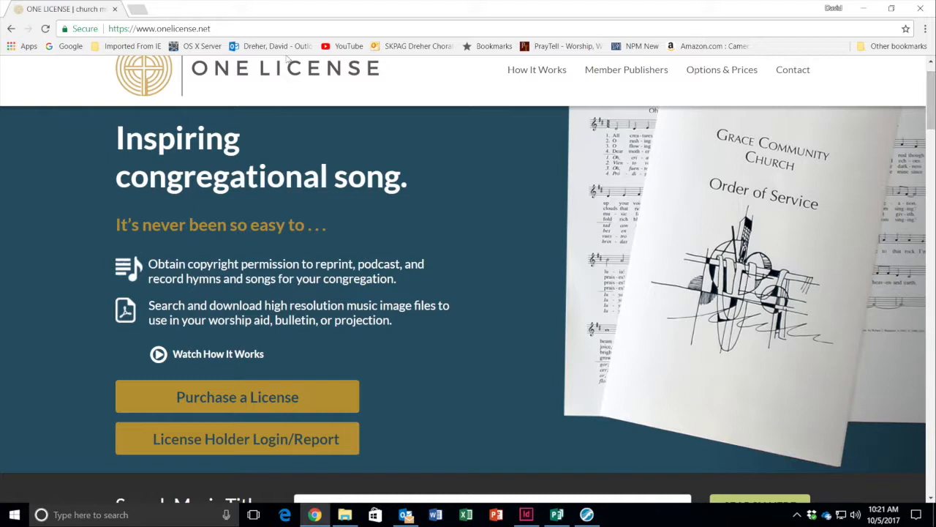
{"action": "left_click", "coordinate": [11, 28]}
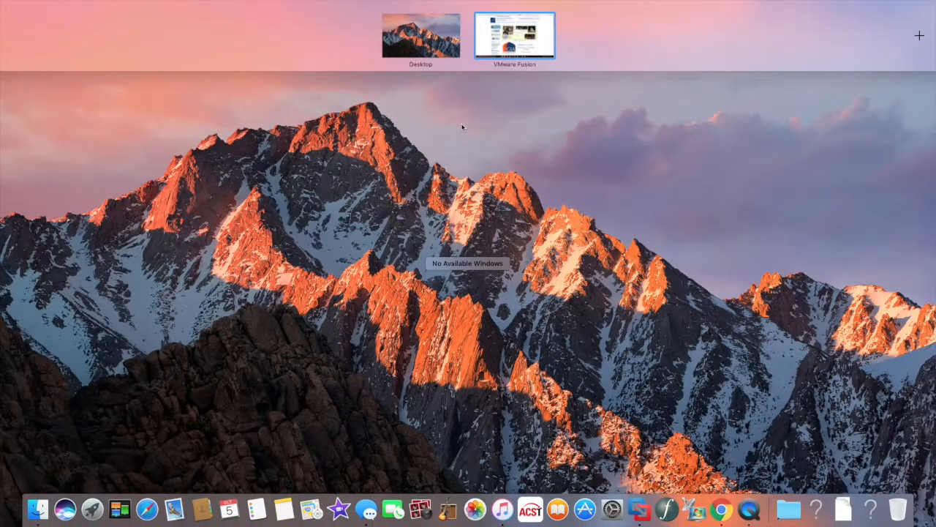
{"action": "left_click", "coordinate": [463, 125]}
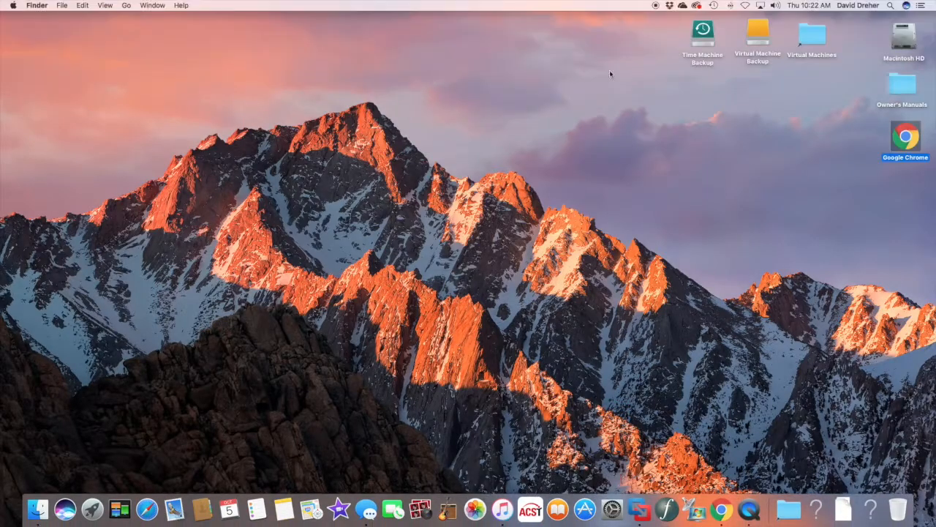